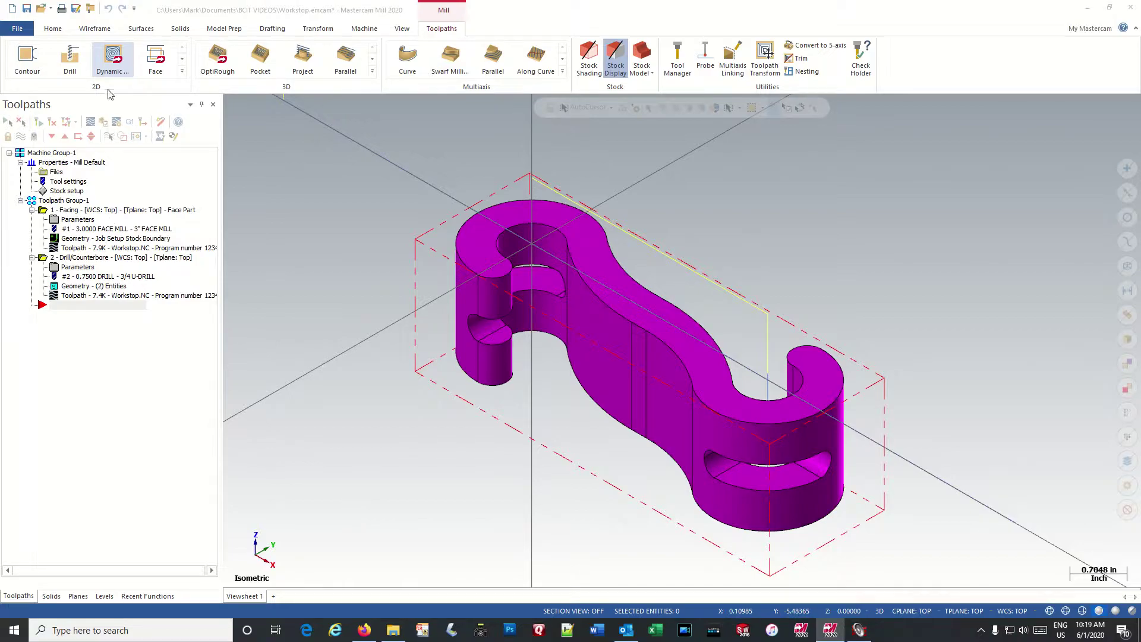
Step: Start a new 2D High Speed Dynamic Mill toolpath from the 2D group
click(112, 58)
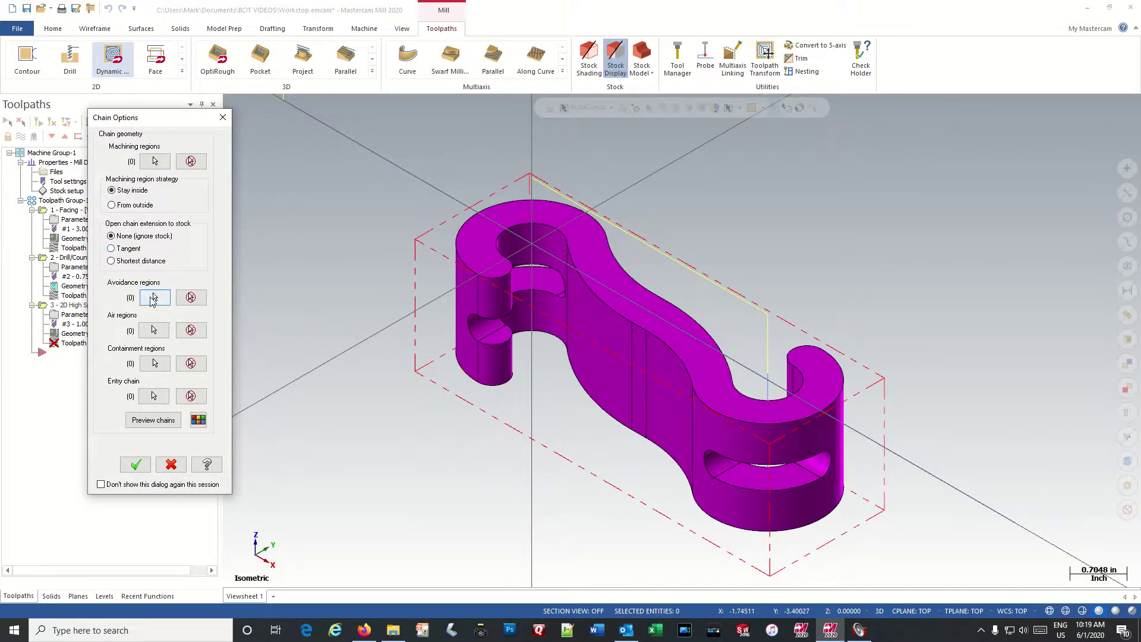
Step: Chain the S-hook's top face as the avoidance region, machining from outside, and preview the chains
click(155, 298)
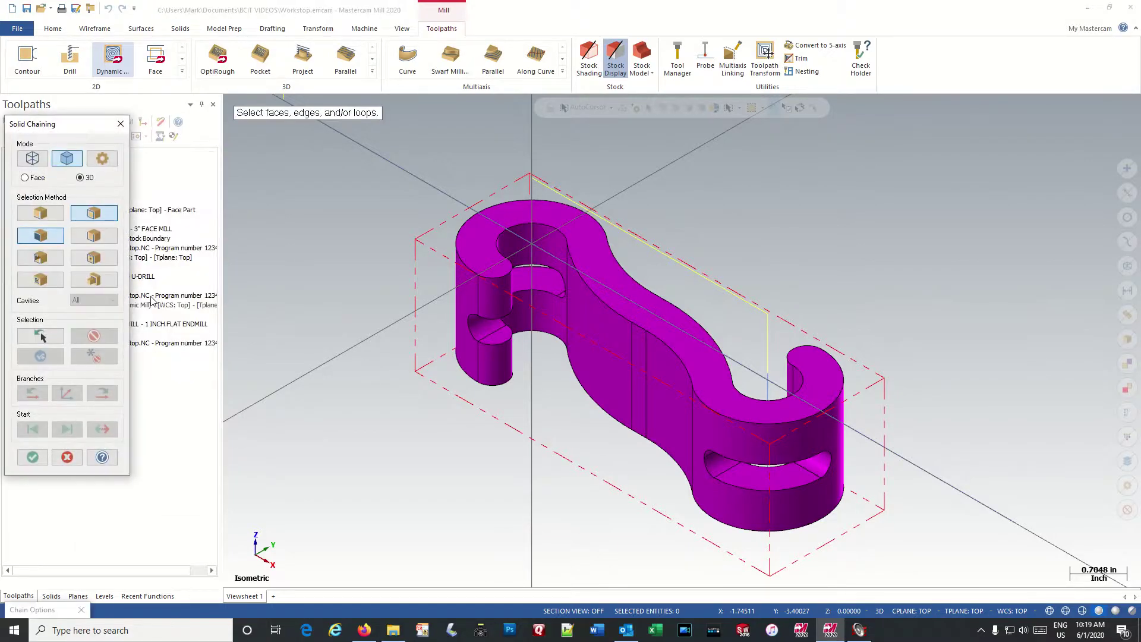
click(481, 244)
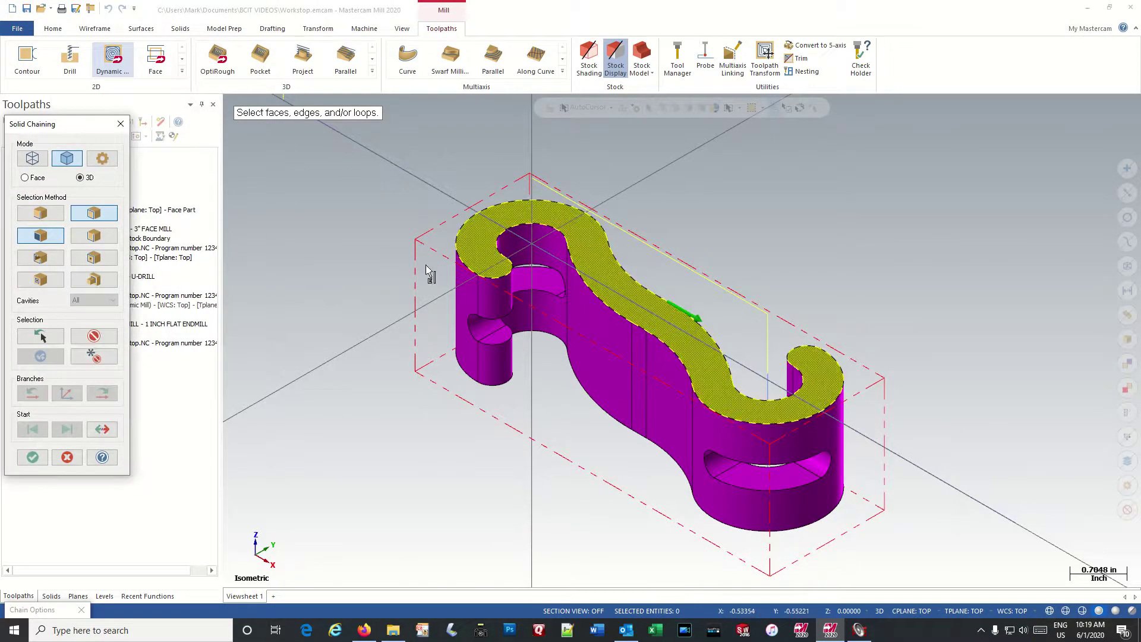
click(33, 457)
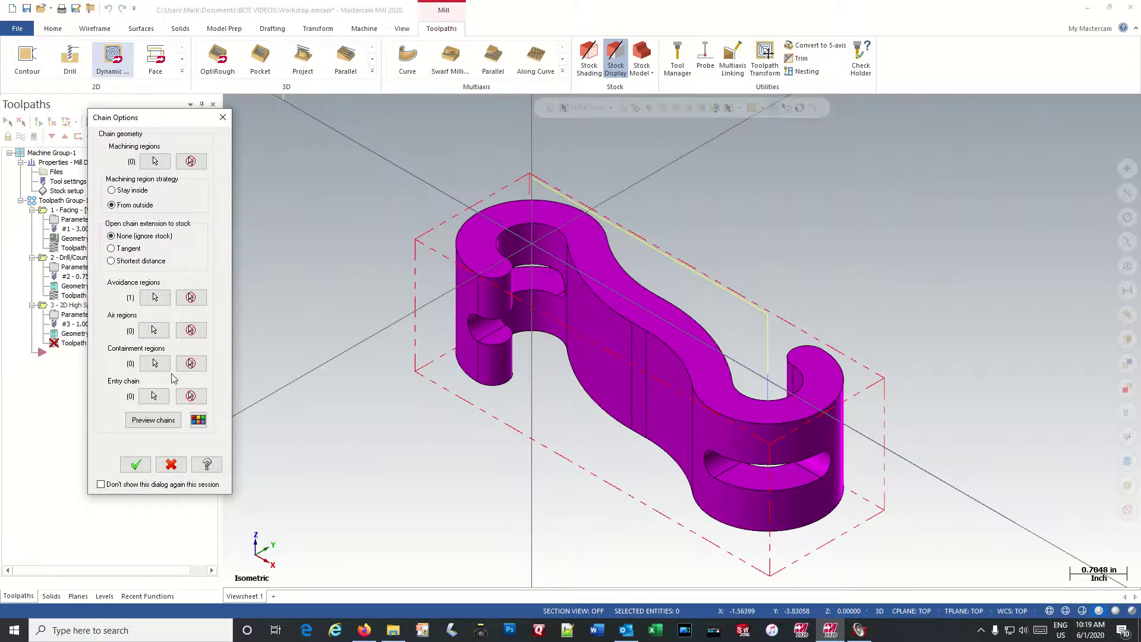
click(154, 421)
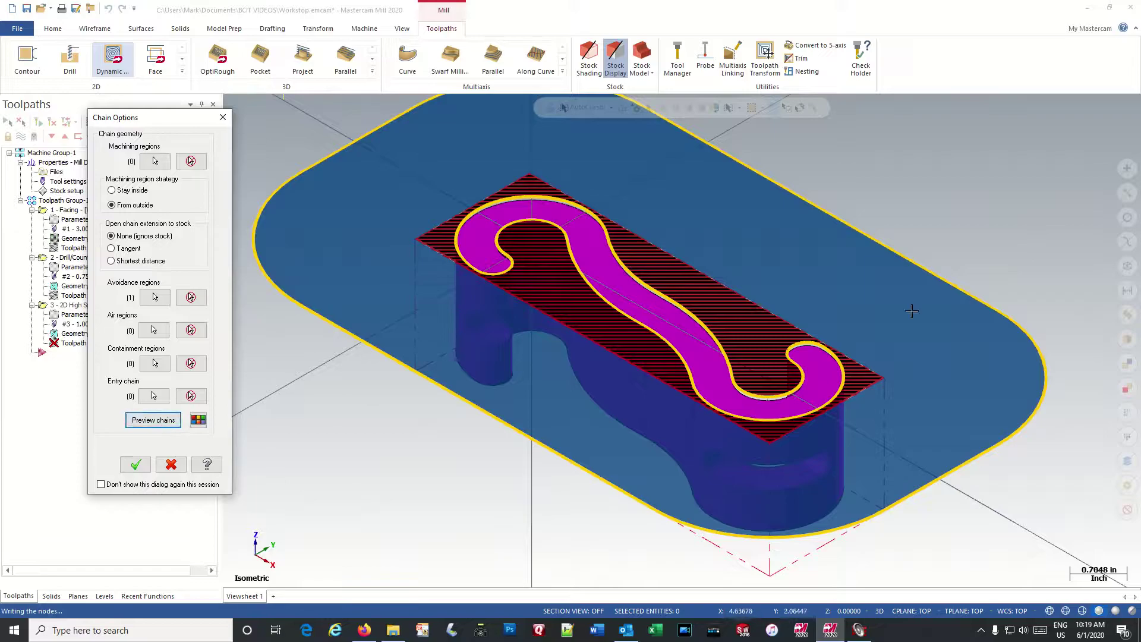
click(136, 464)
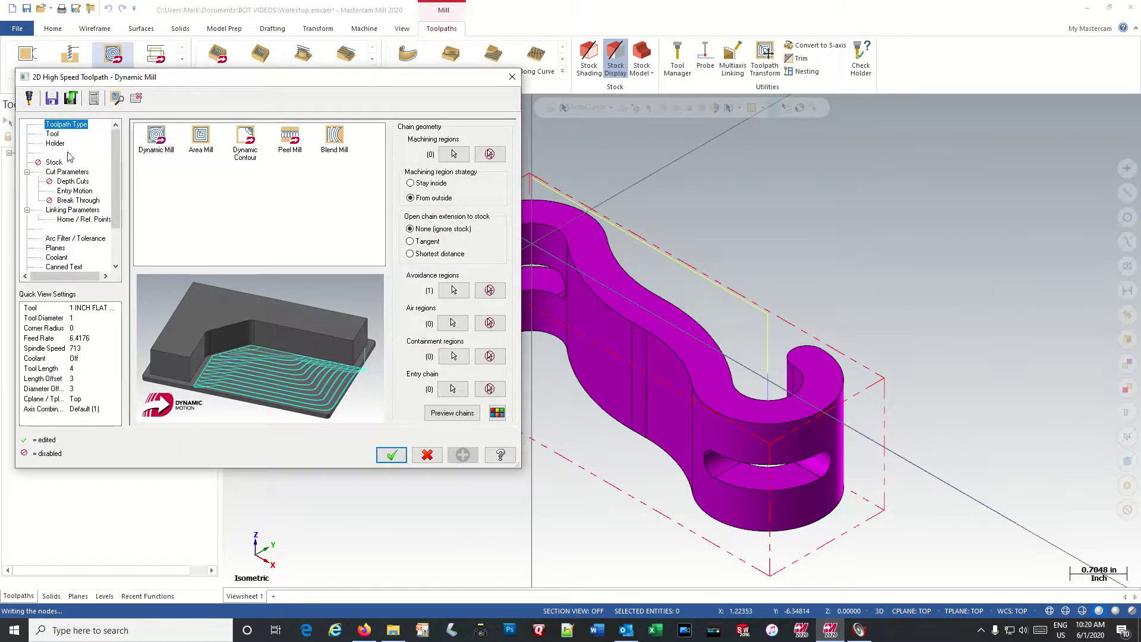
Step: Set the 1 inch flat endmill to 400 SFM and comment it '1" roughing endmill'
click(58, 135)
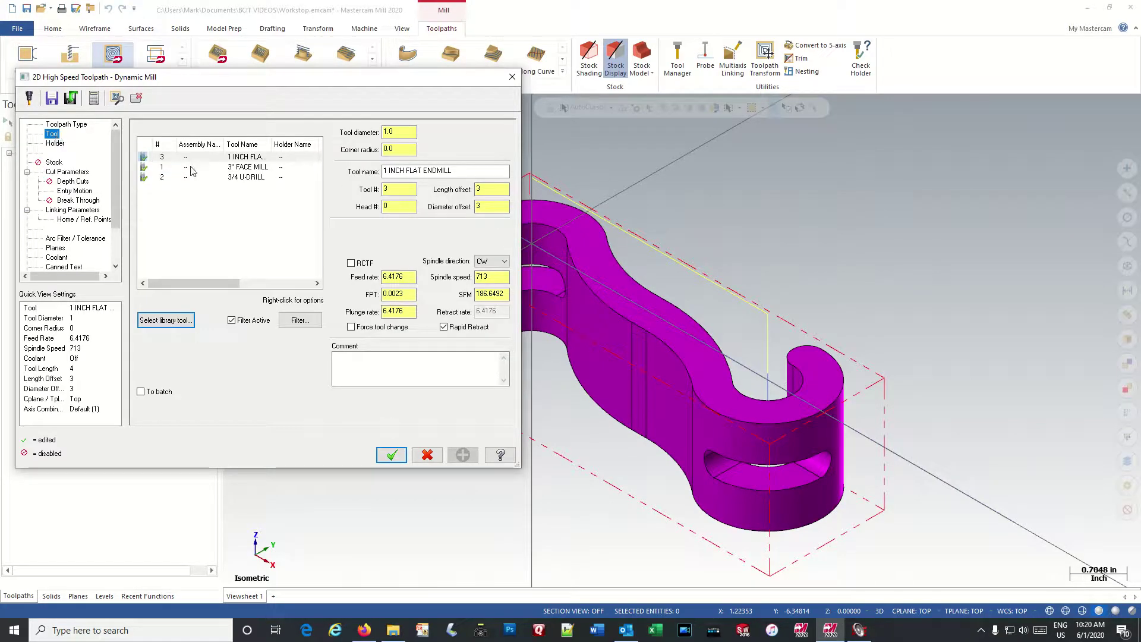
click(479, 295)
drag(479, 295, 507, 294)
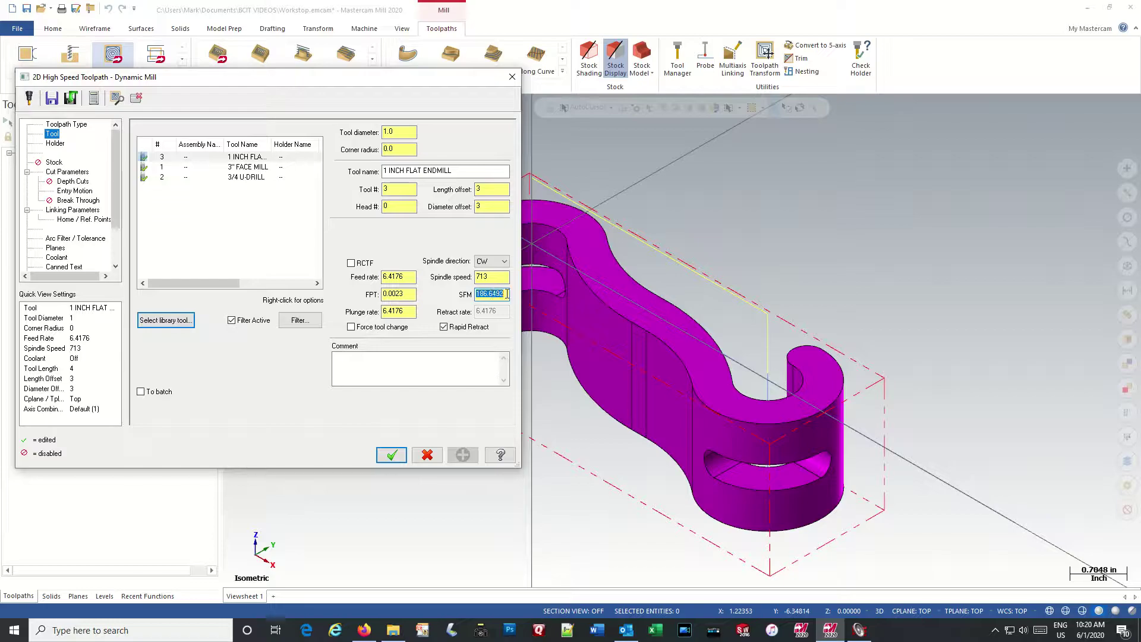
text(400)
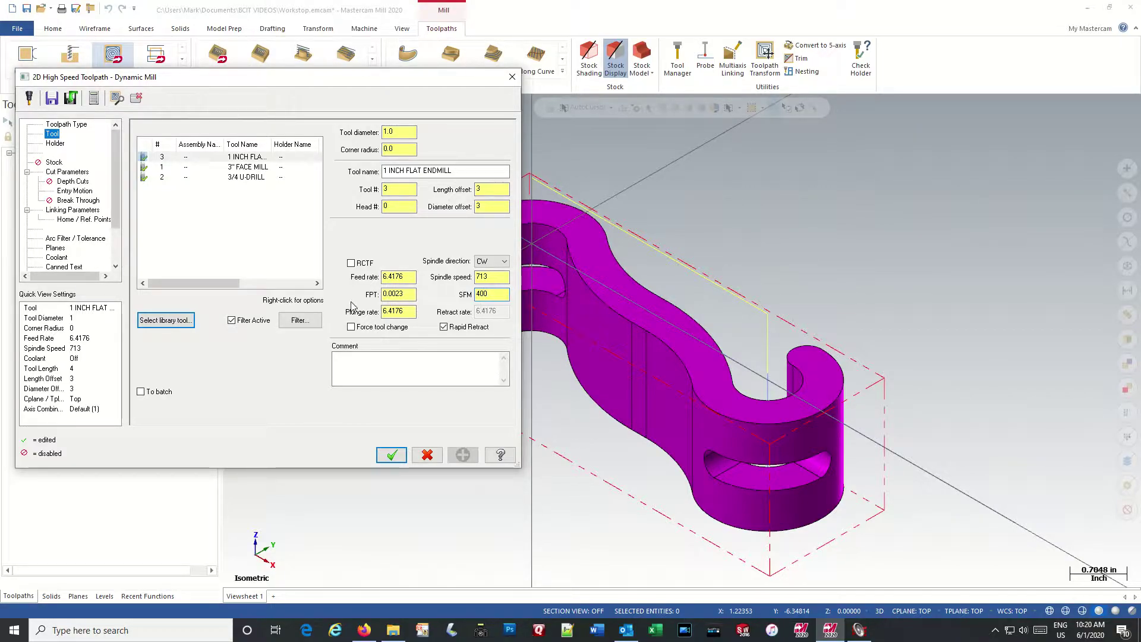
click(412, 294)
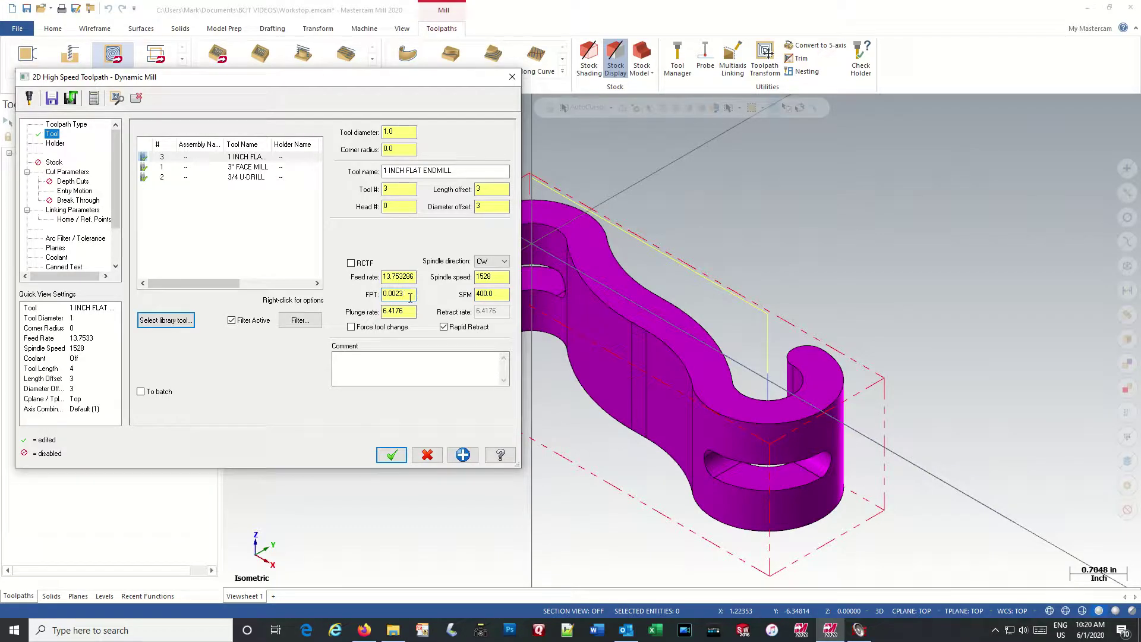
click(338, 361)
text(1)
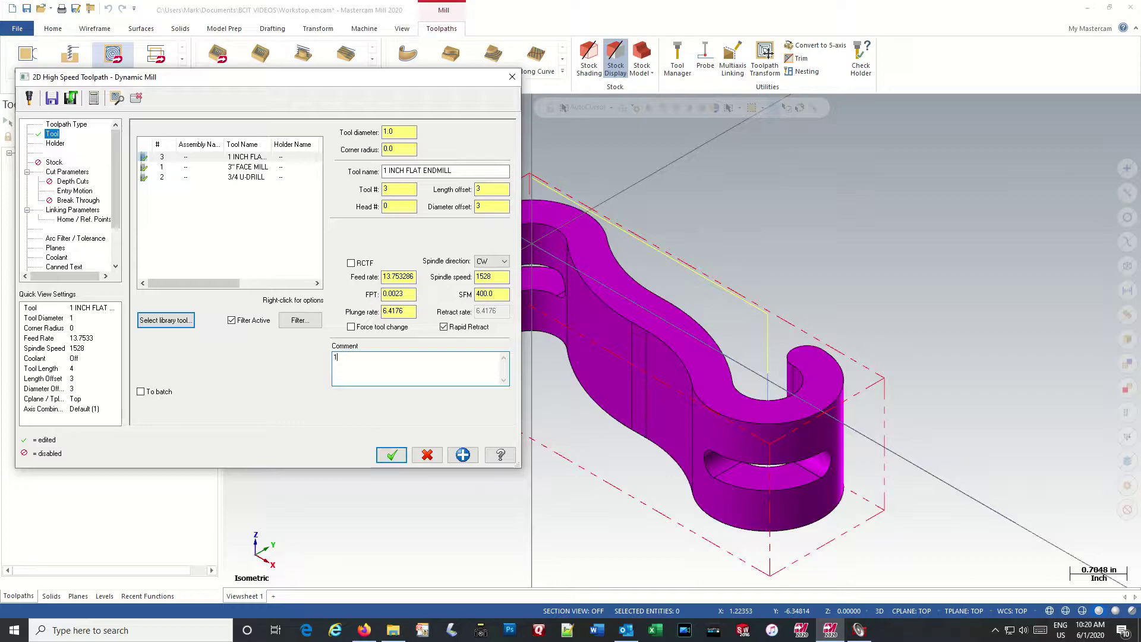
text(" roughing endmill)
Step: Leave 0.02 stock on walls and 0 on floors, with a 10% stepover
click(65, 171)
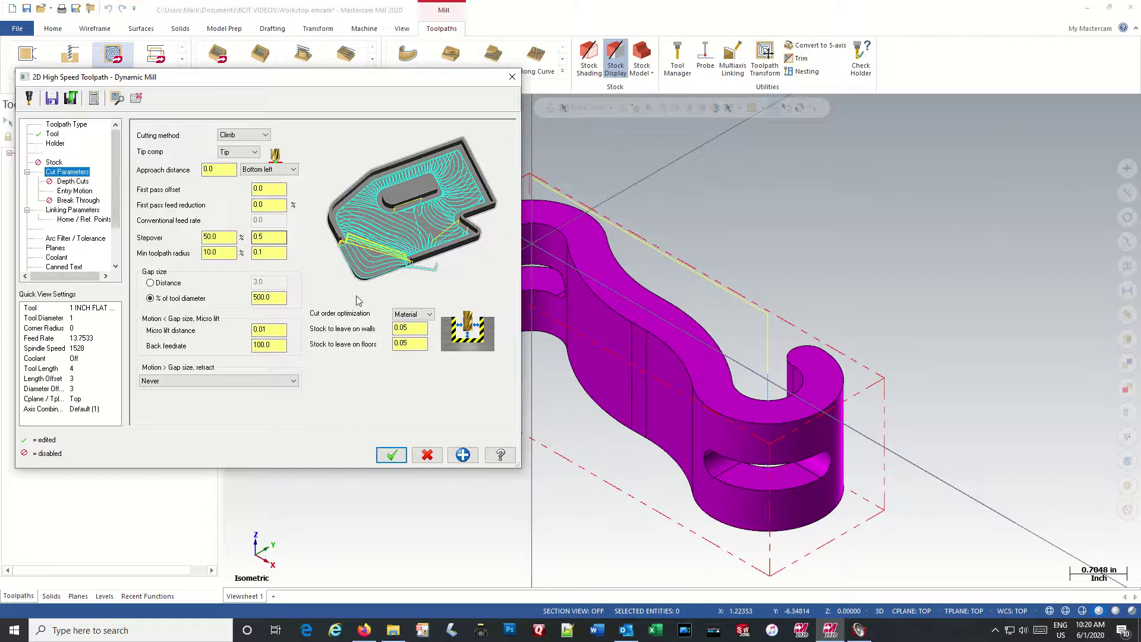
click(414, 328)
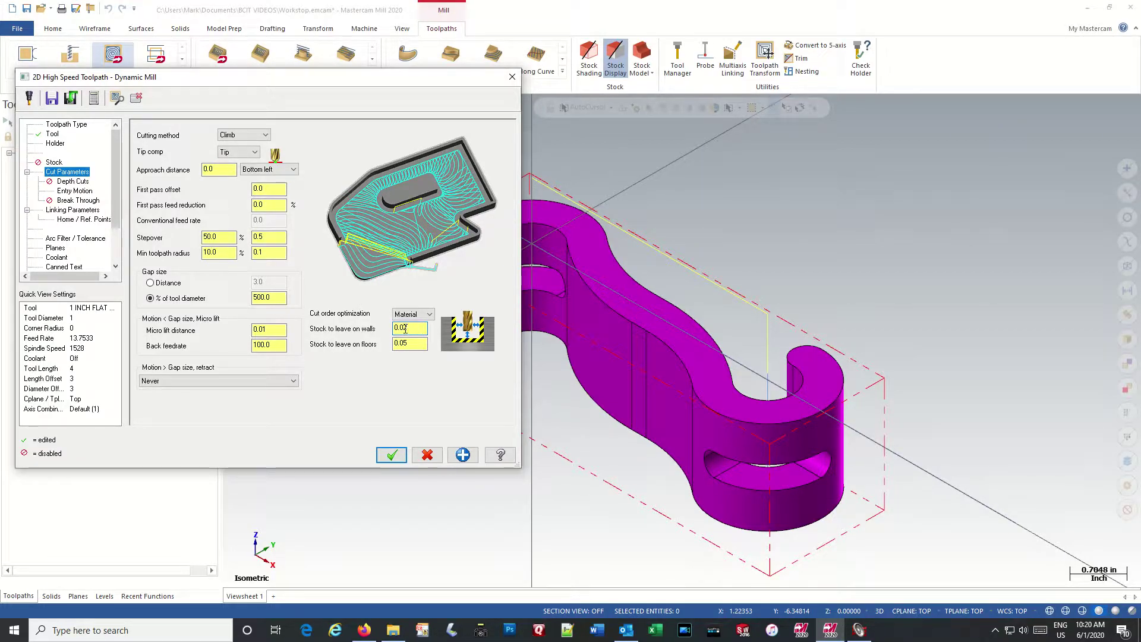
double_click(406, 344)
text(0)
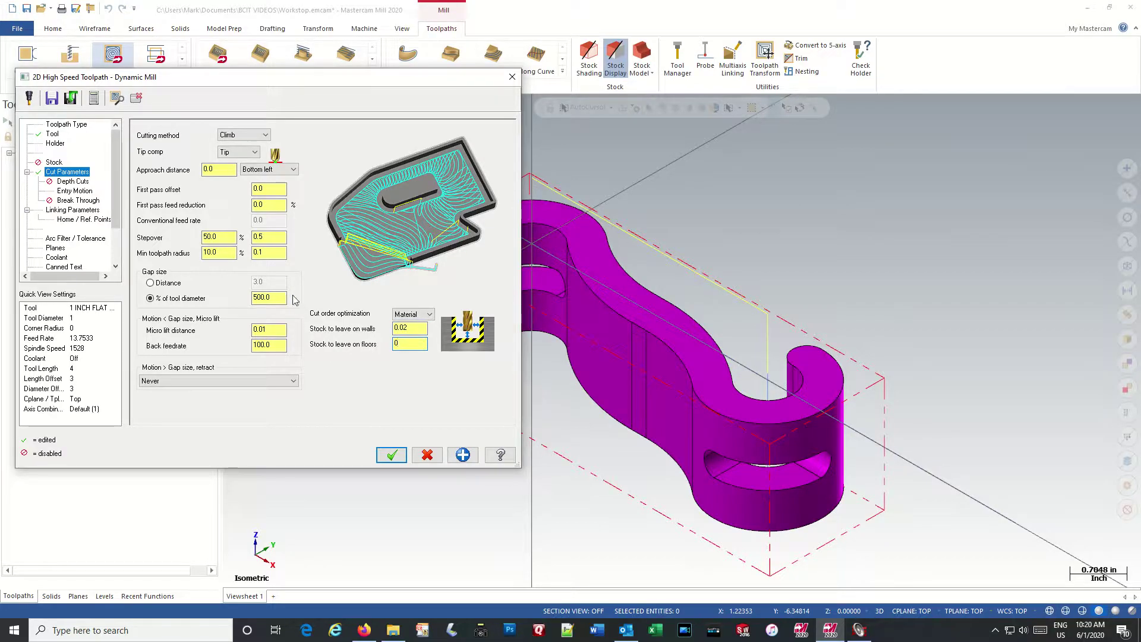
click(219, 236)
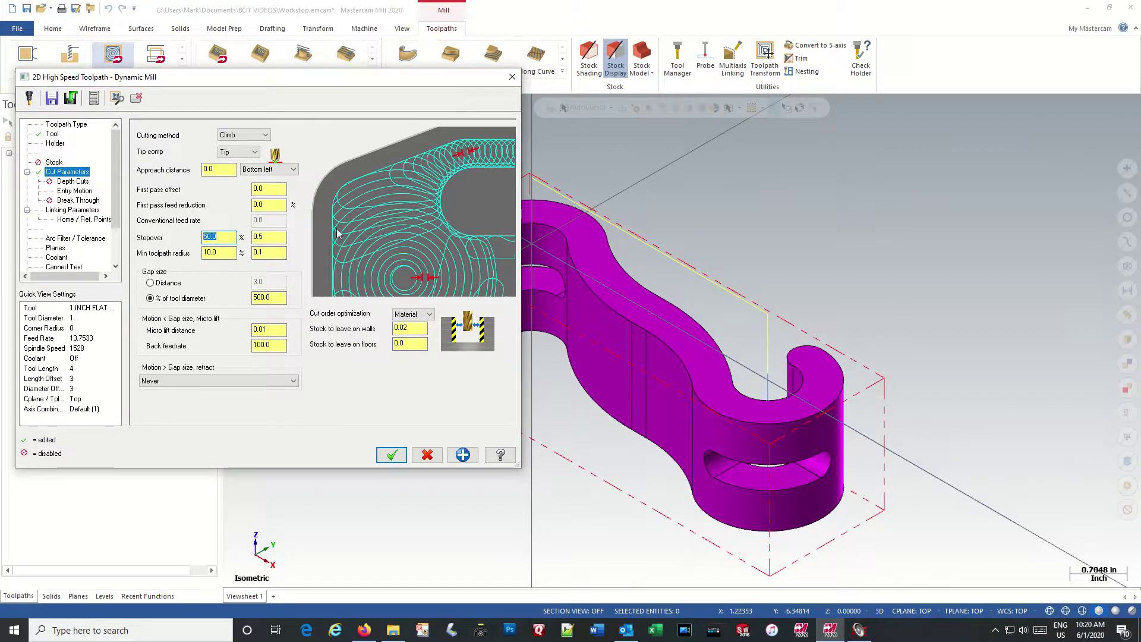
text(10)
click(279, 237)
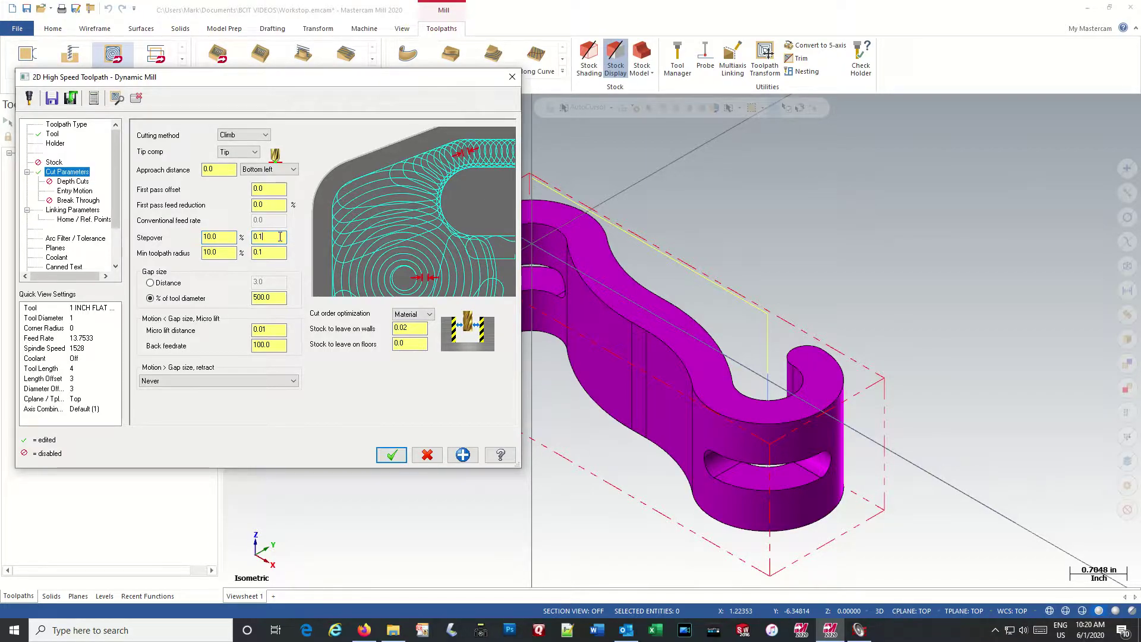
click(69, 190)
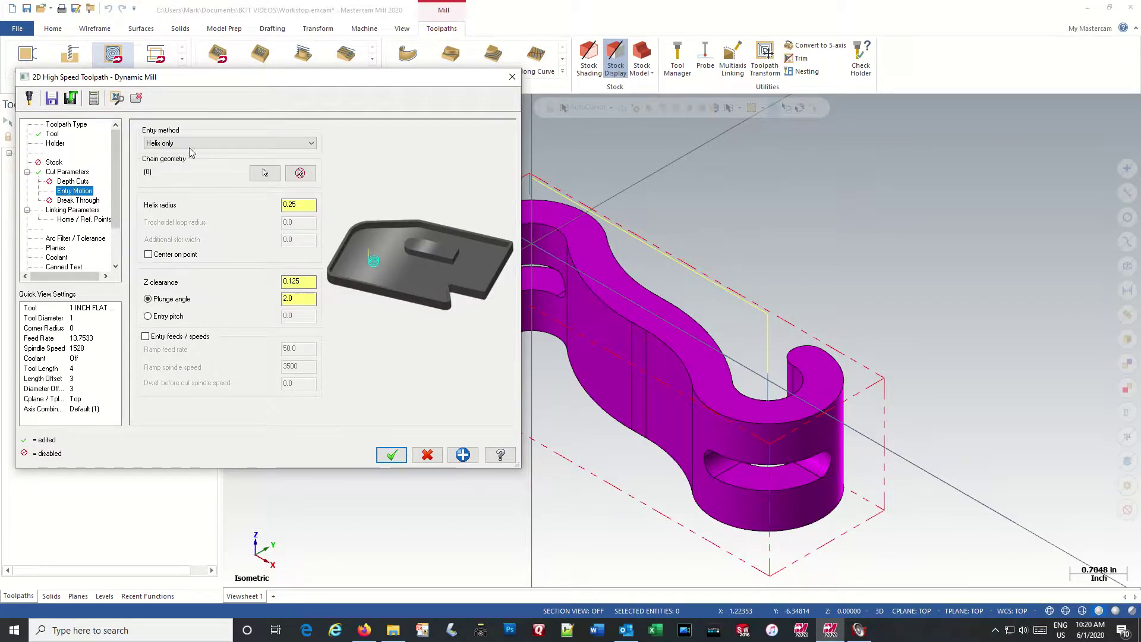
Step: Enable clearance at 1.0 and retract 0.1, with feed plane and depth set to Absolute
click(68, 211)
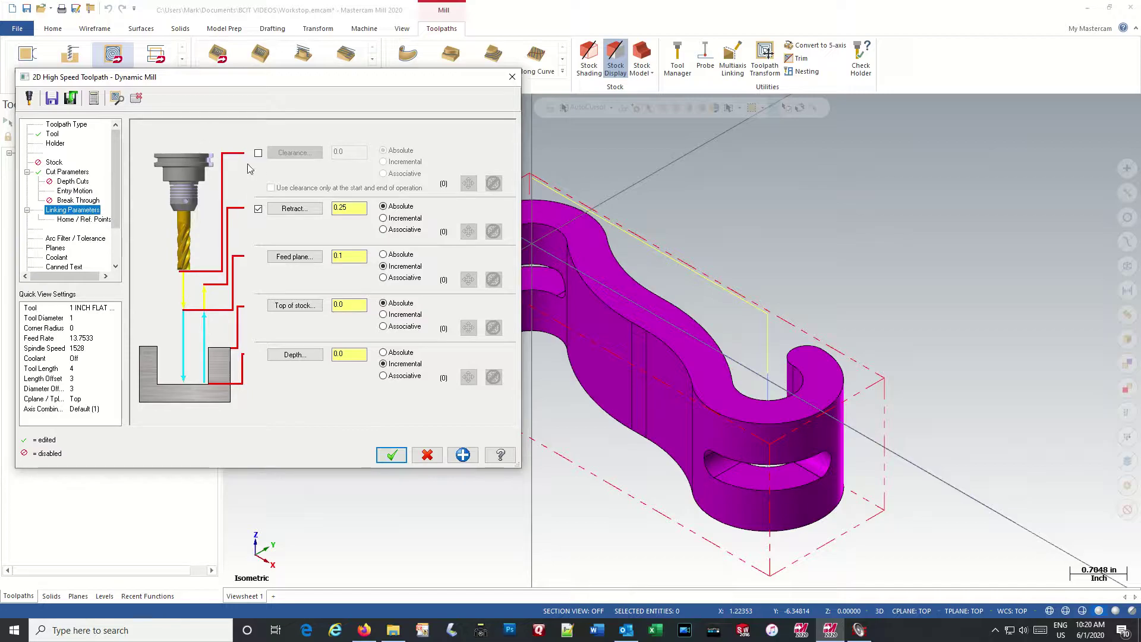
click(258, 153)
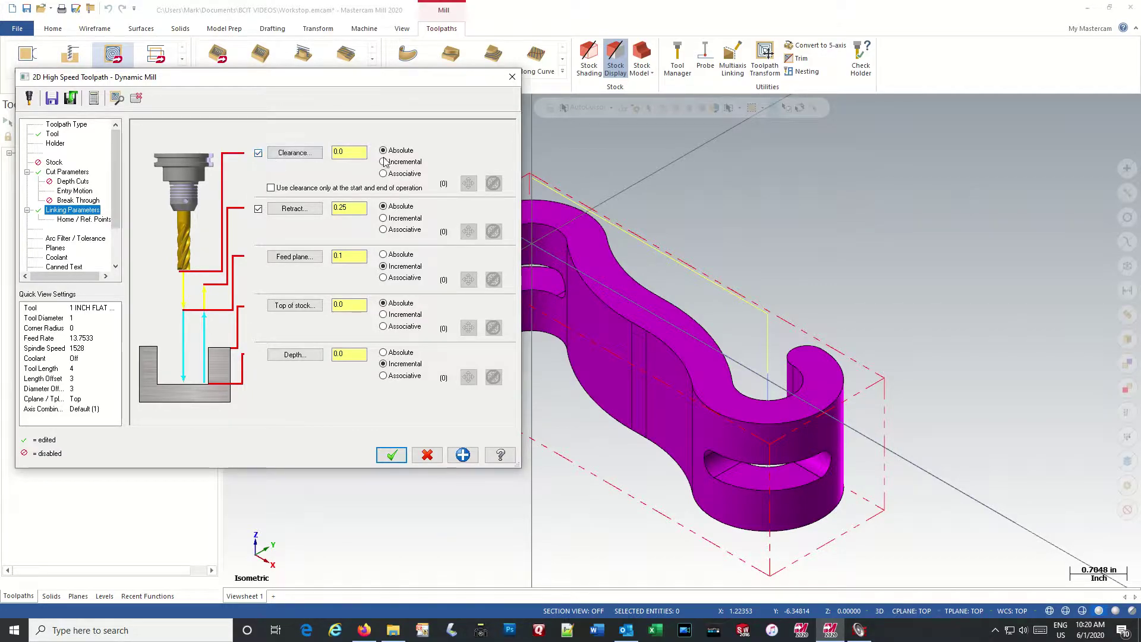
click(384, 255)
click(383, 352)
click(336, 153)
text(1)
click(340, 208)
text(.1)
click(351, 306)
Step: Set the cut depth to -1.625 by picking the part's bottom edge
click(351, 352)
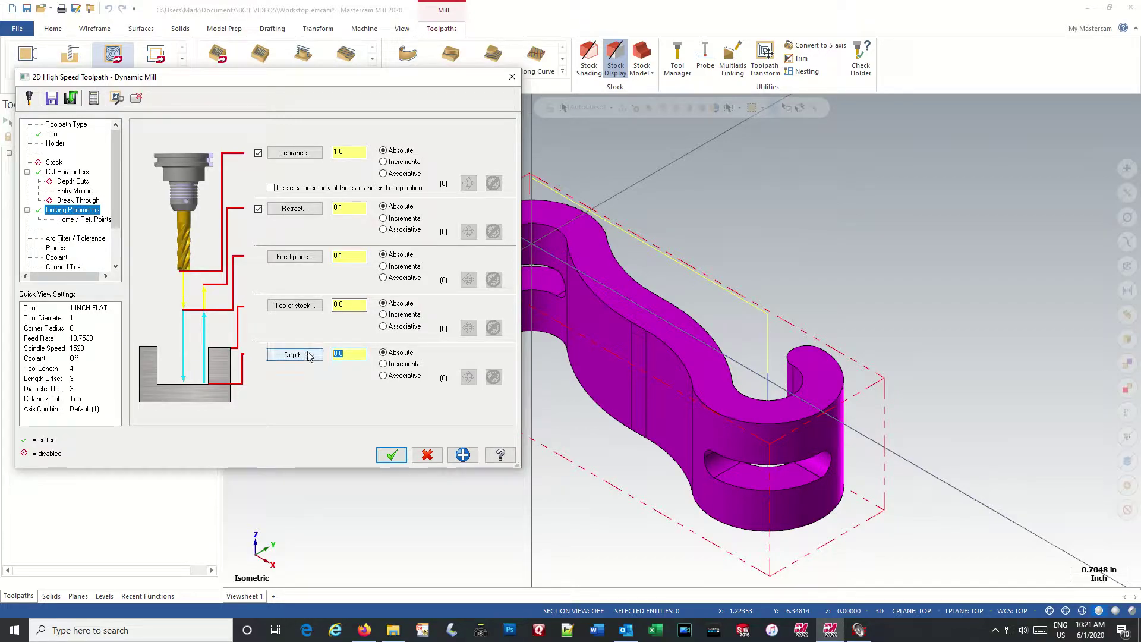
text(-1.625)
drag(361, 355, 324, 355)
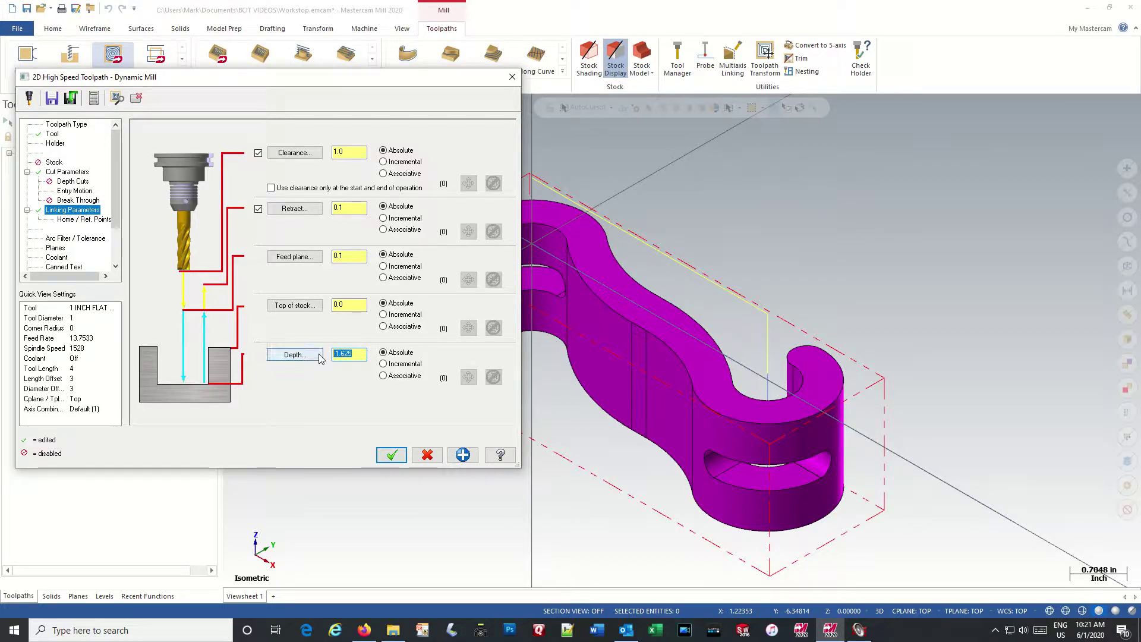
key(BackSpace)
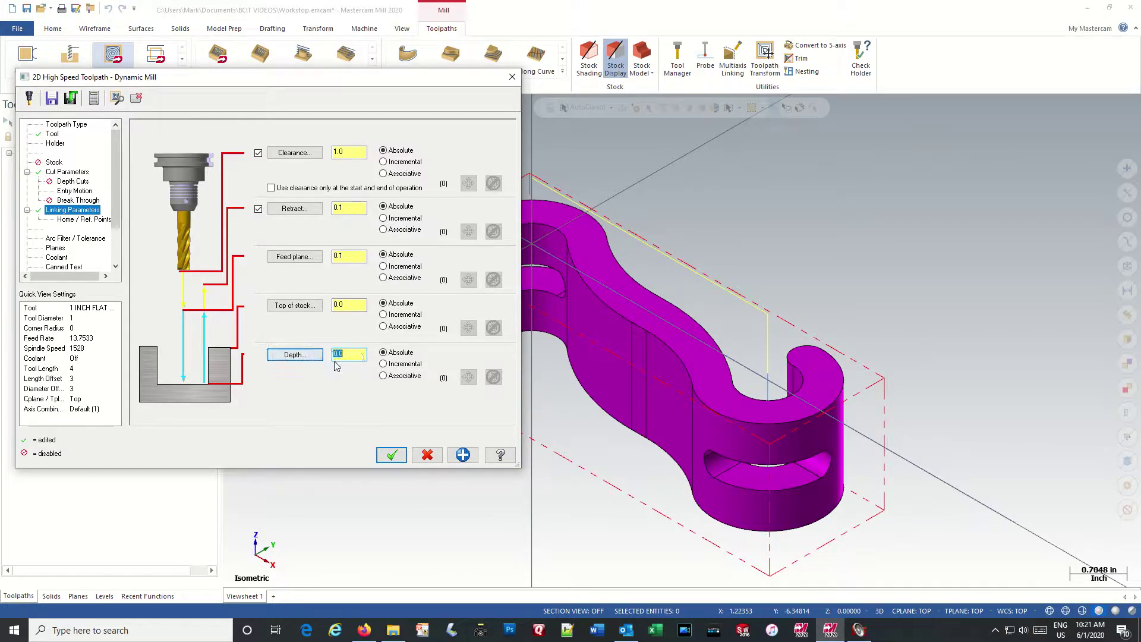
click(283, 356)
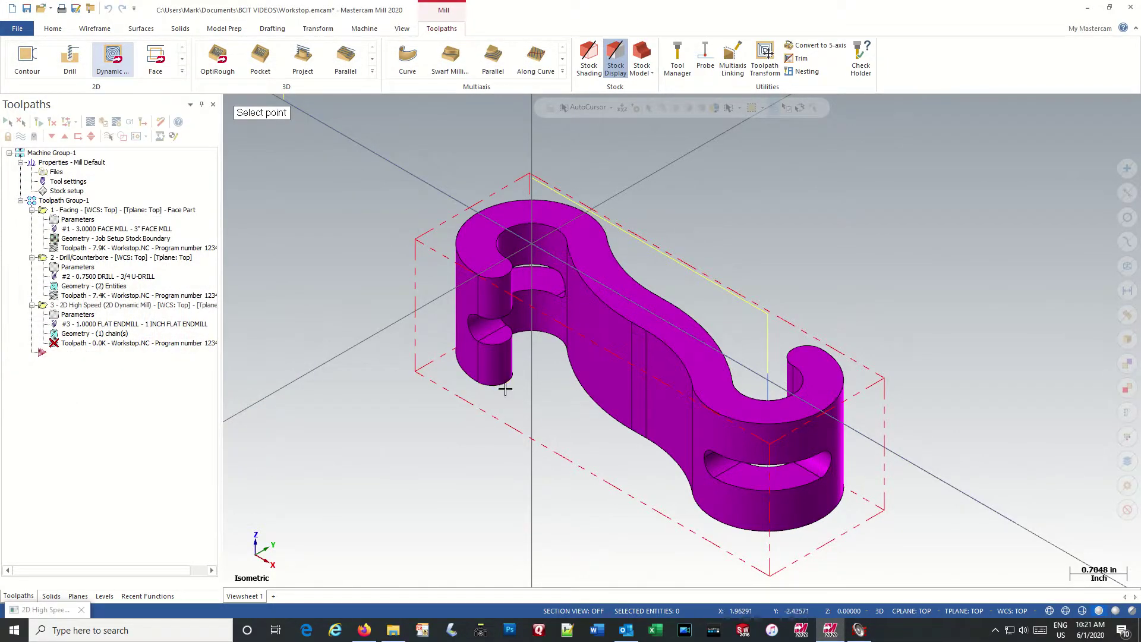
click(594, 404)
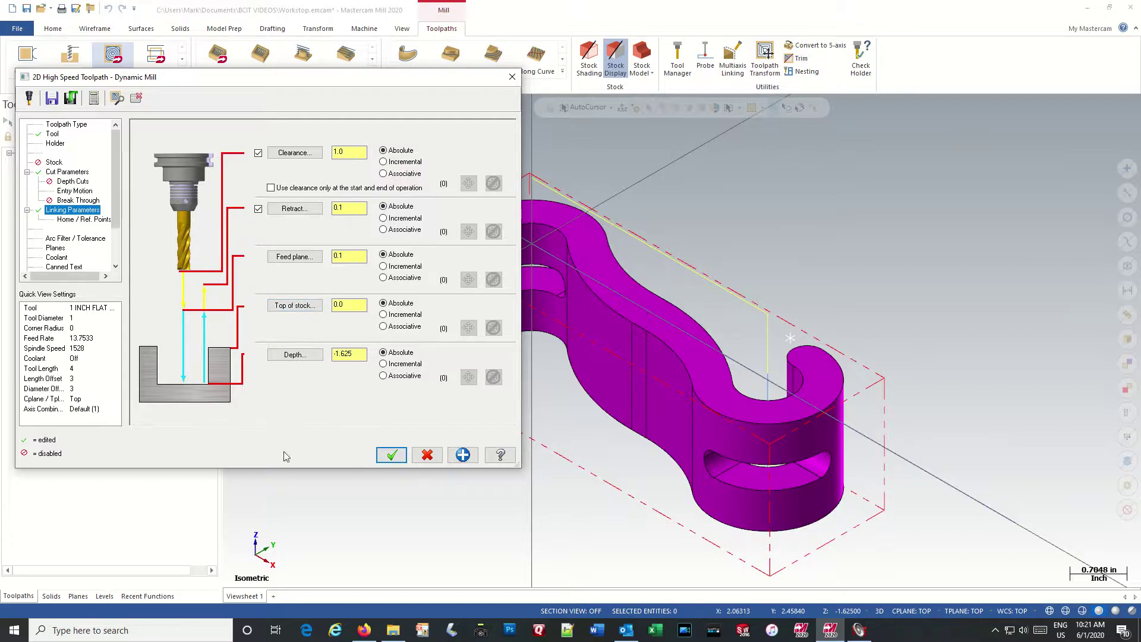
Step: Turn flood coolant on and generate the dynamic mill toolpath as operation 3
click(57, 259)
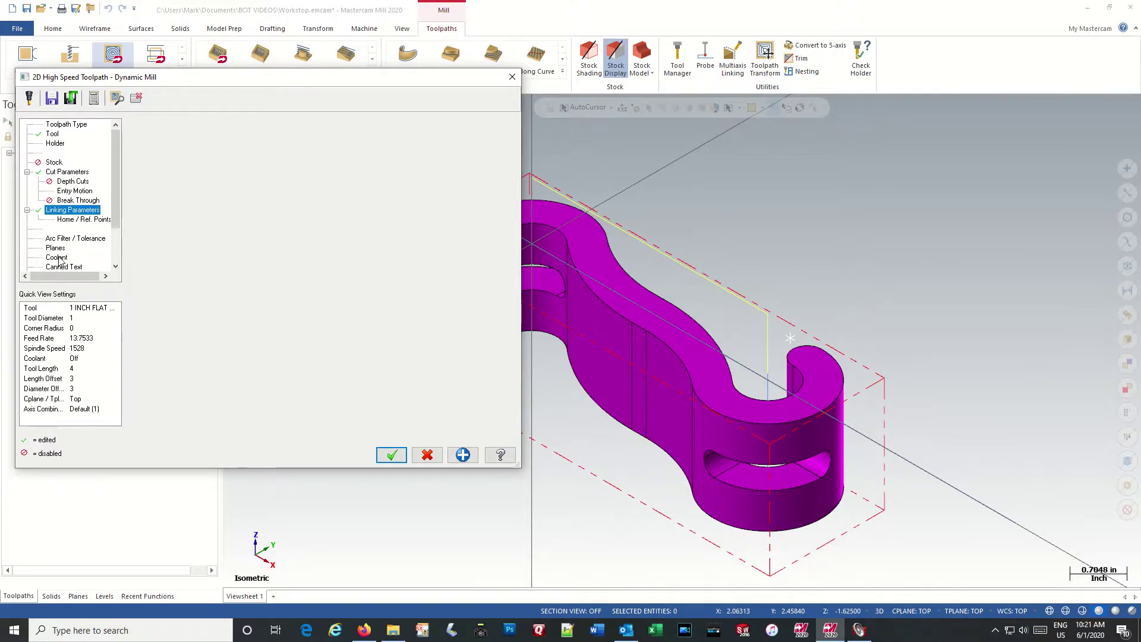
click(334, 192)
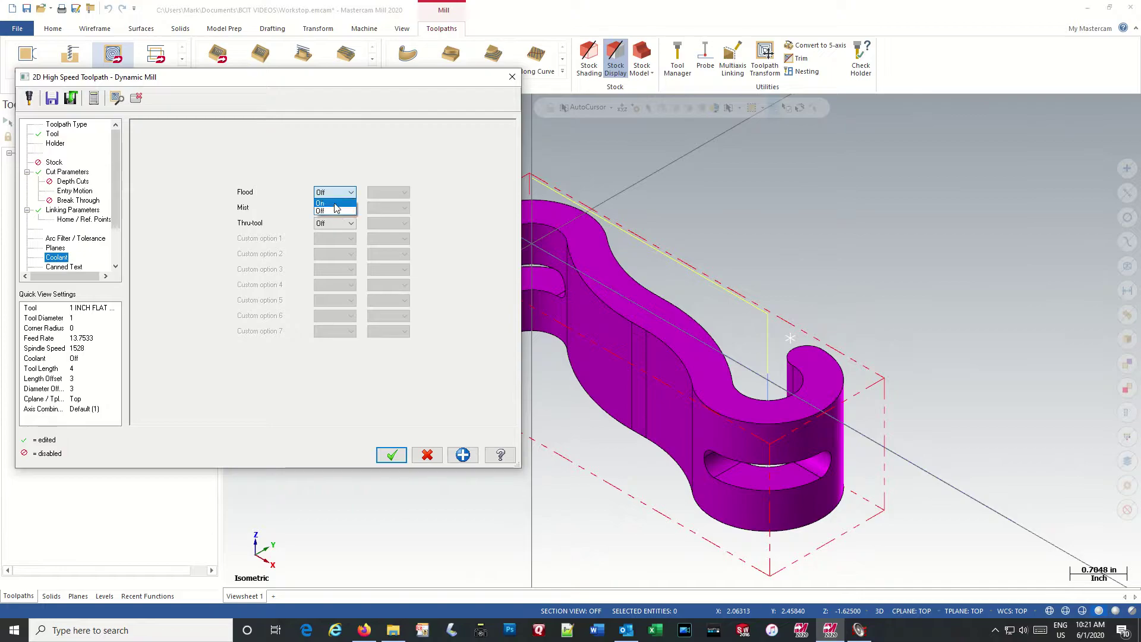
click(335, 203)
click(391, 455)
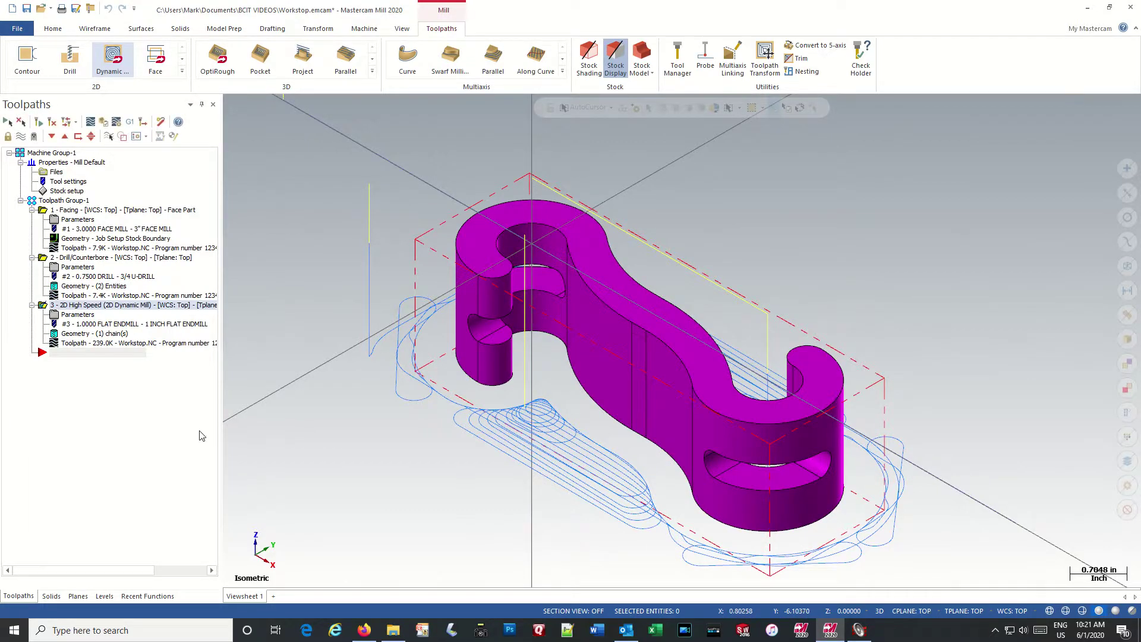
Step: Simulate the 1-inch dynamic roughing to completion (12 min 19.93 s), then close the Simulator
click(104, 124)
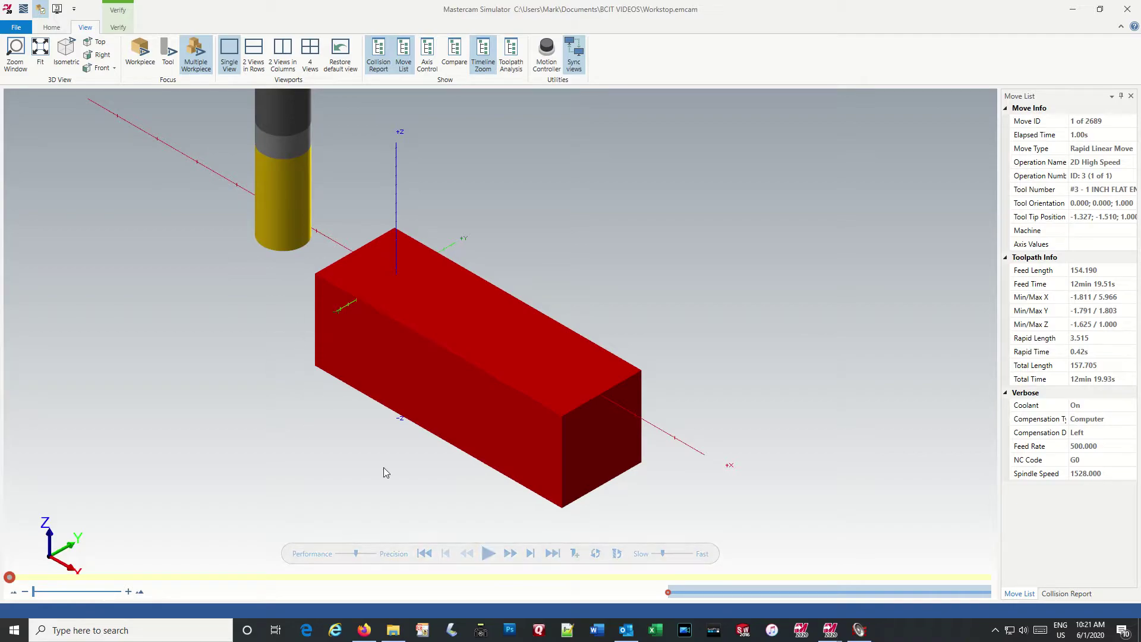
click(489, 556)
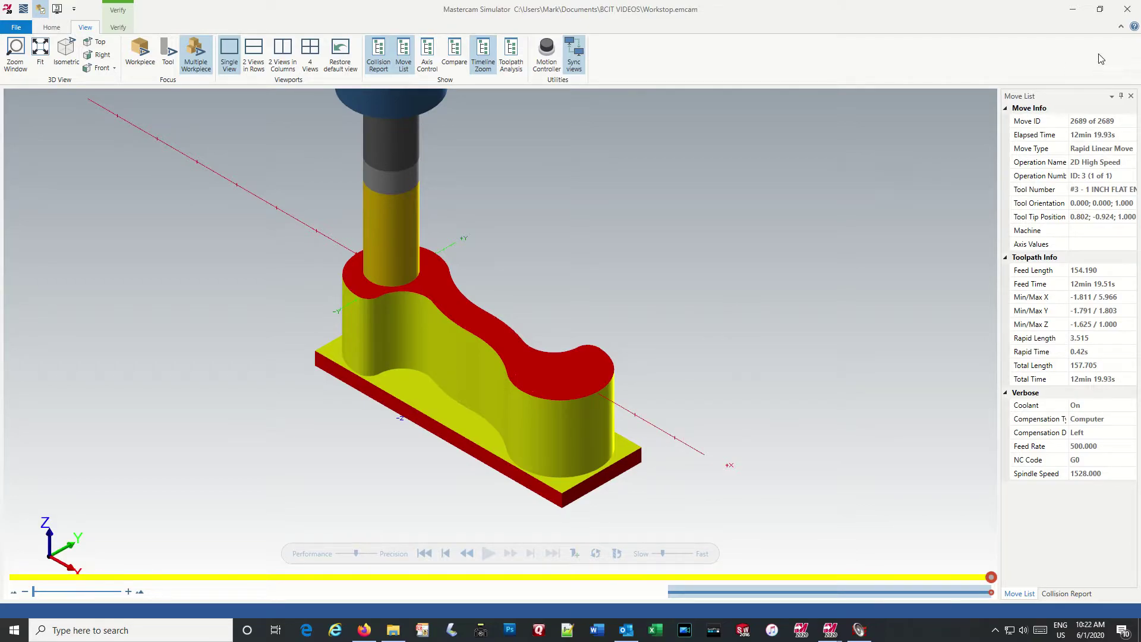
click(1129, 10)
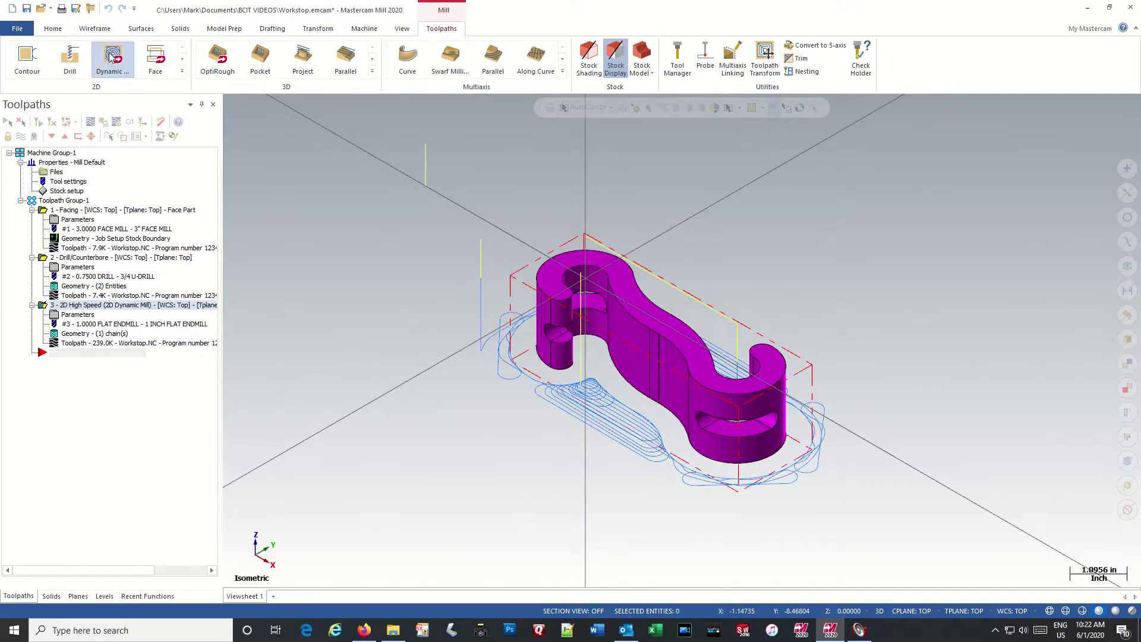
Step: Start another 2D Dynamic toolpath and chain the S-hook's top face as its avoidance region
click(124, 67)
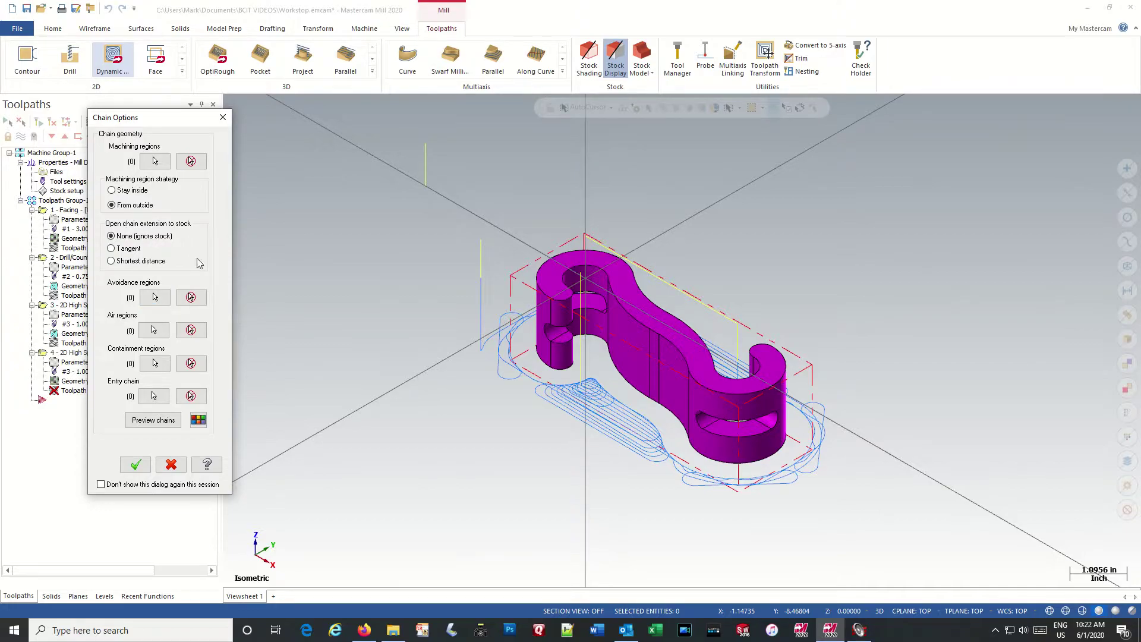
click(154, 297)
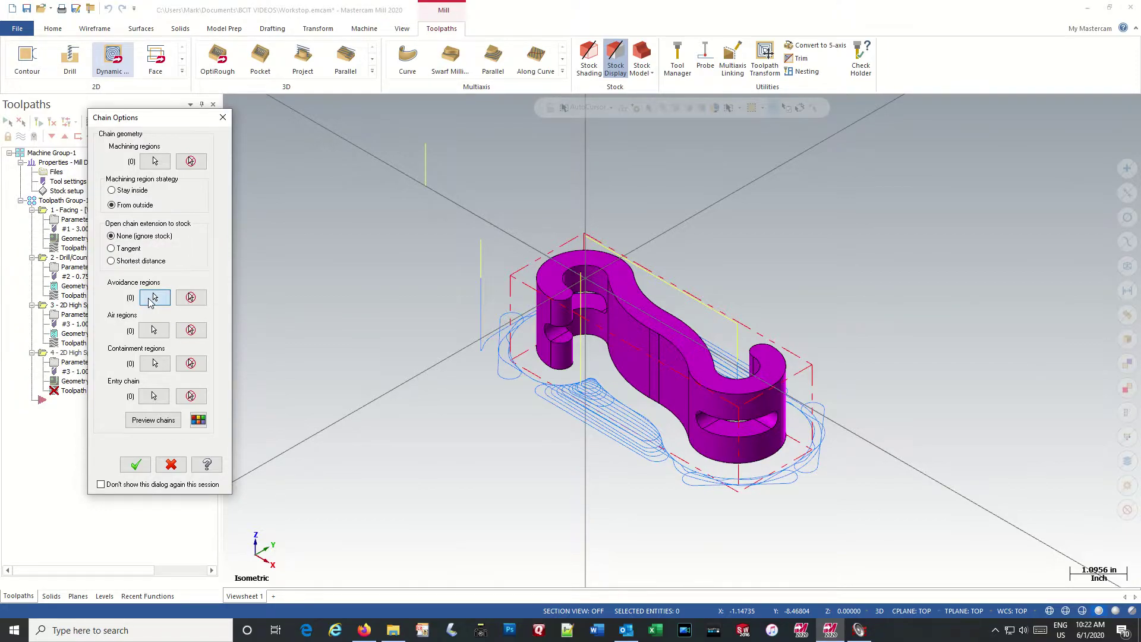
click(648, 317)
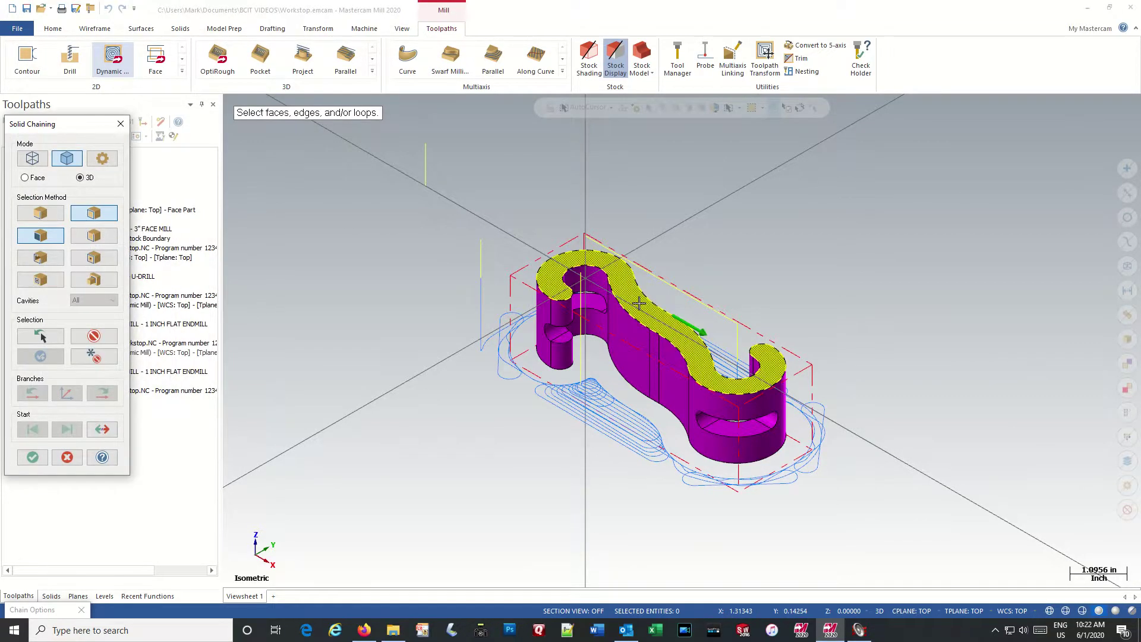
click(32, 457)
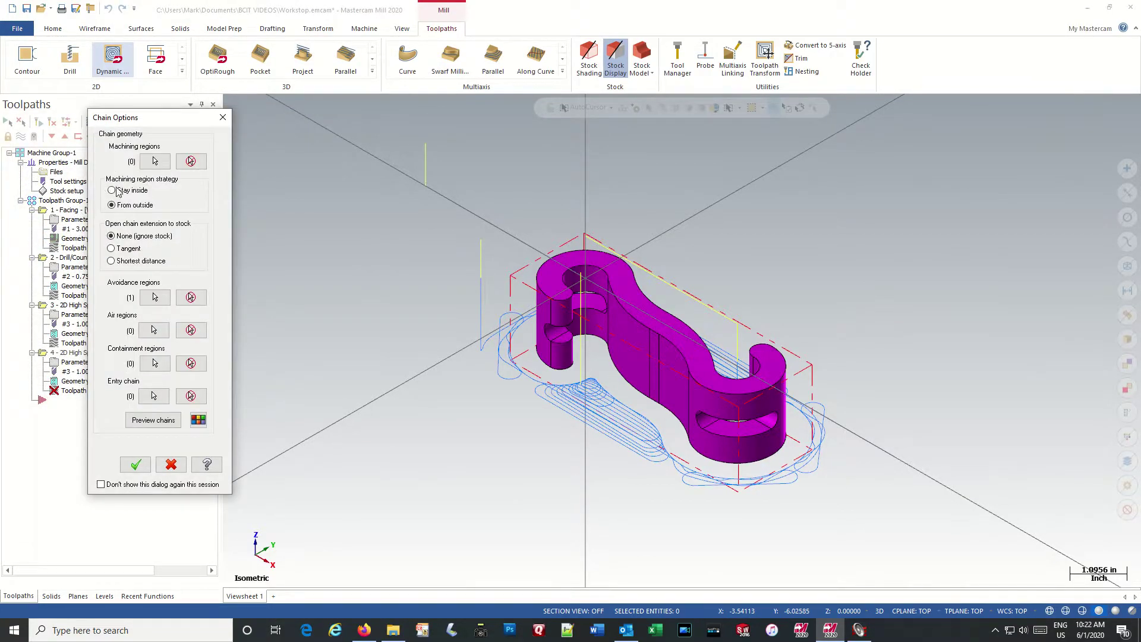
click(168, 422)
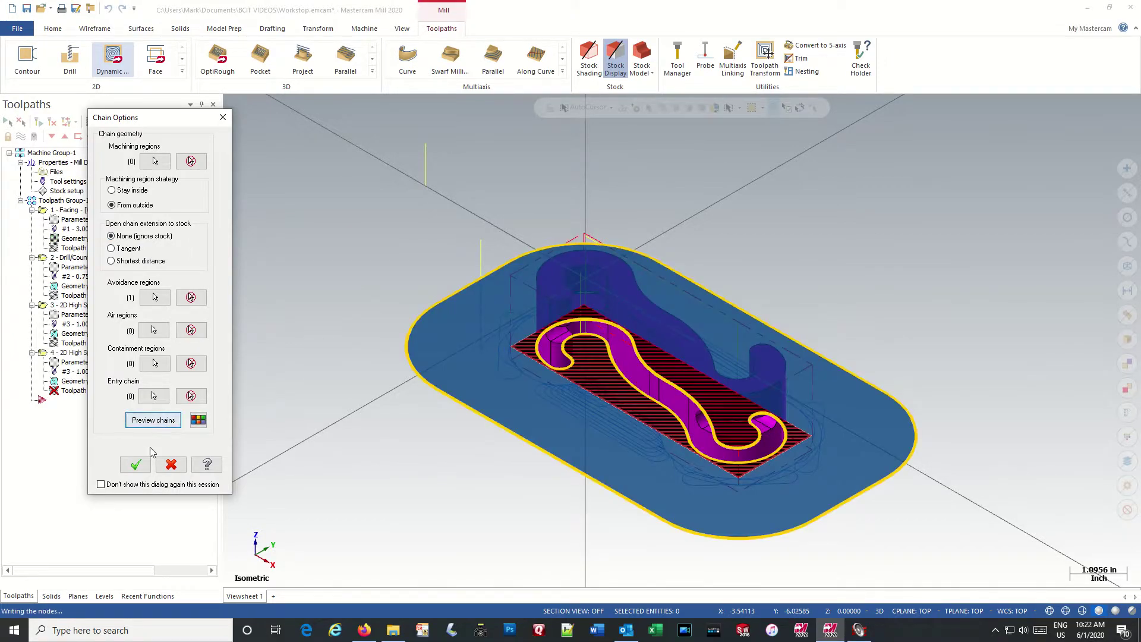
Step: Load the 5/8 FLAT ENDMILL from the tool library as tool 4 (2444 rpm, feed 24.24448)
click(135, 464)
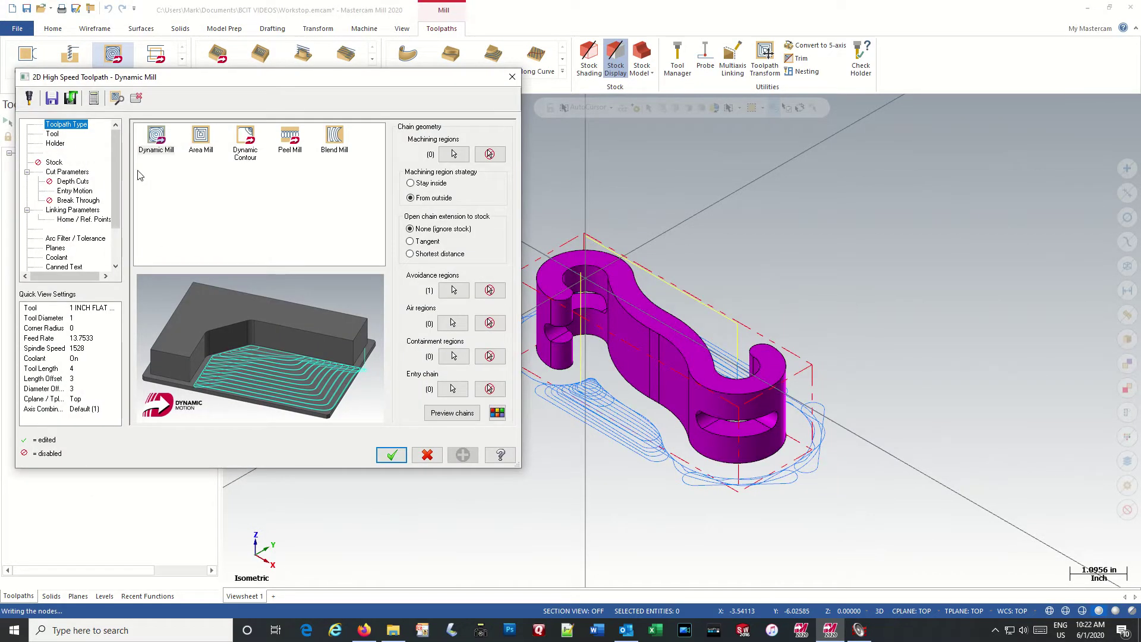
click(53, 133)
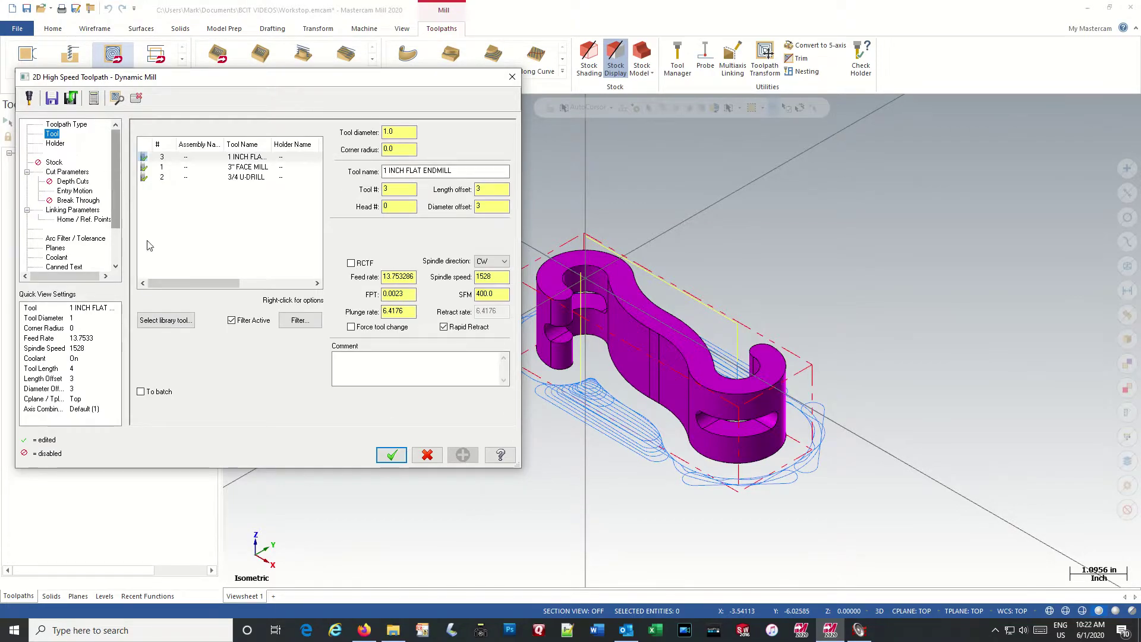
click(300, 320)
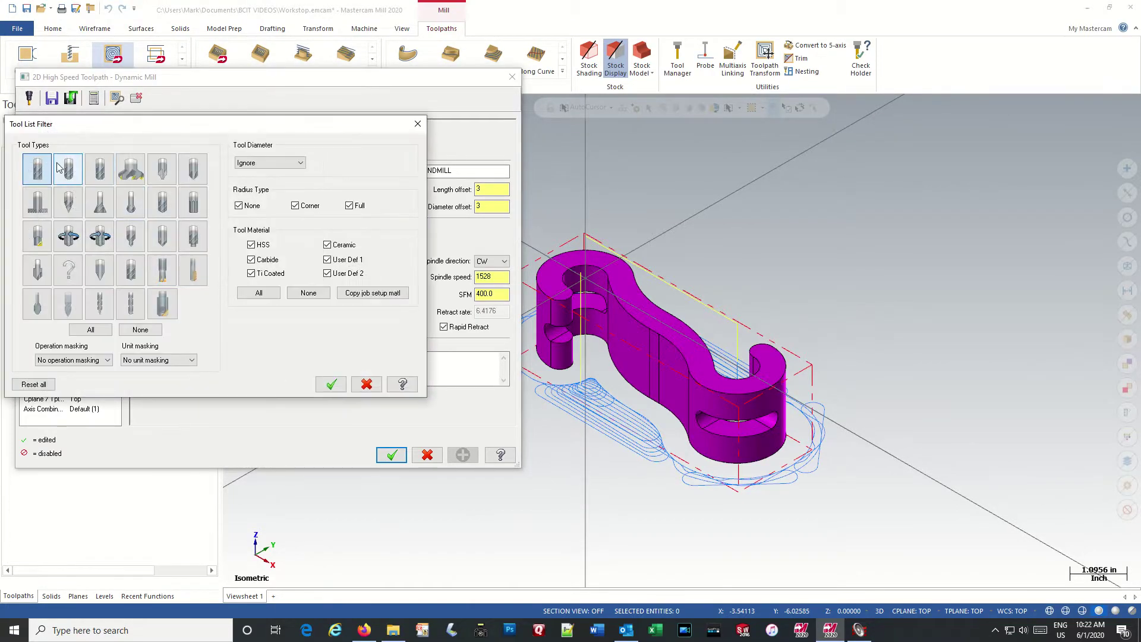
click(331, 384)
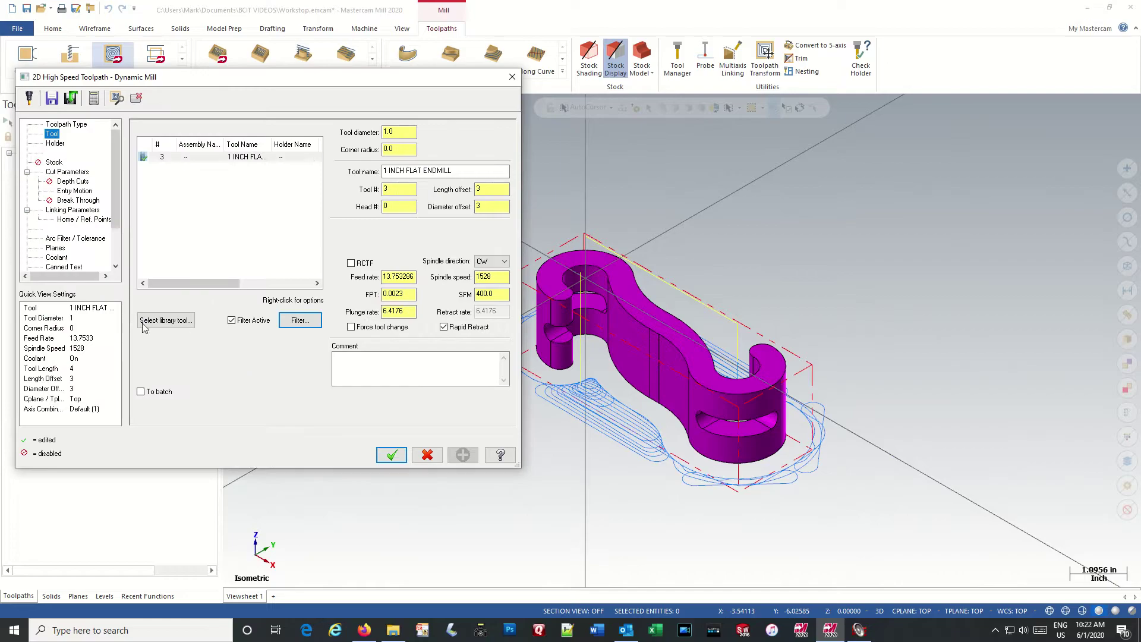
click(156, 322)
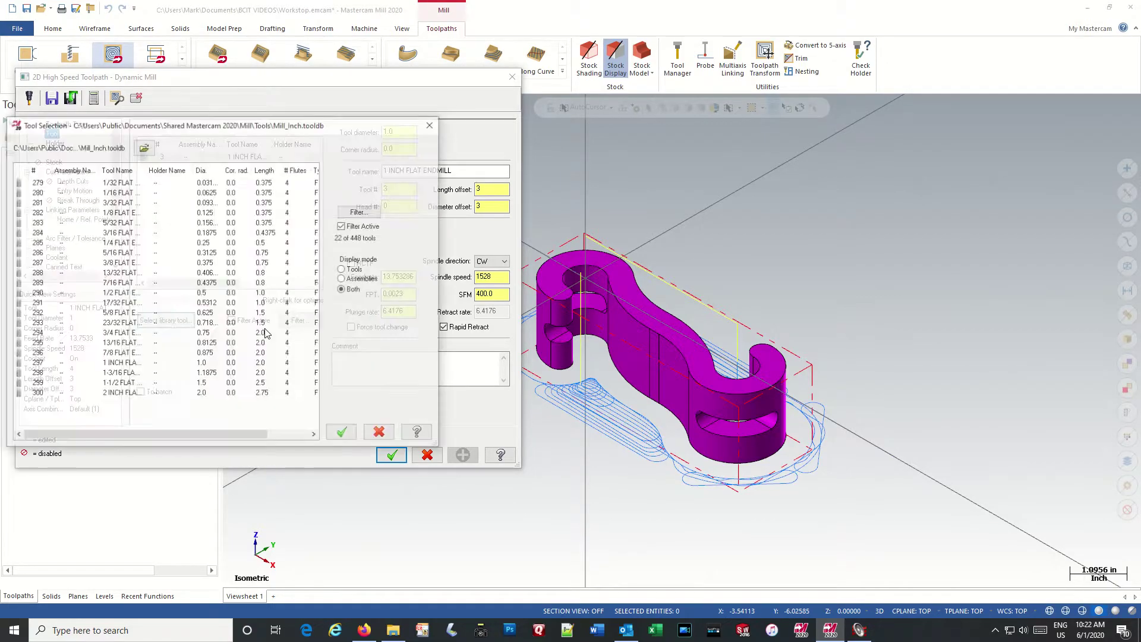
click(116, 315)
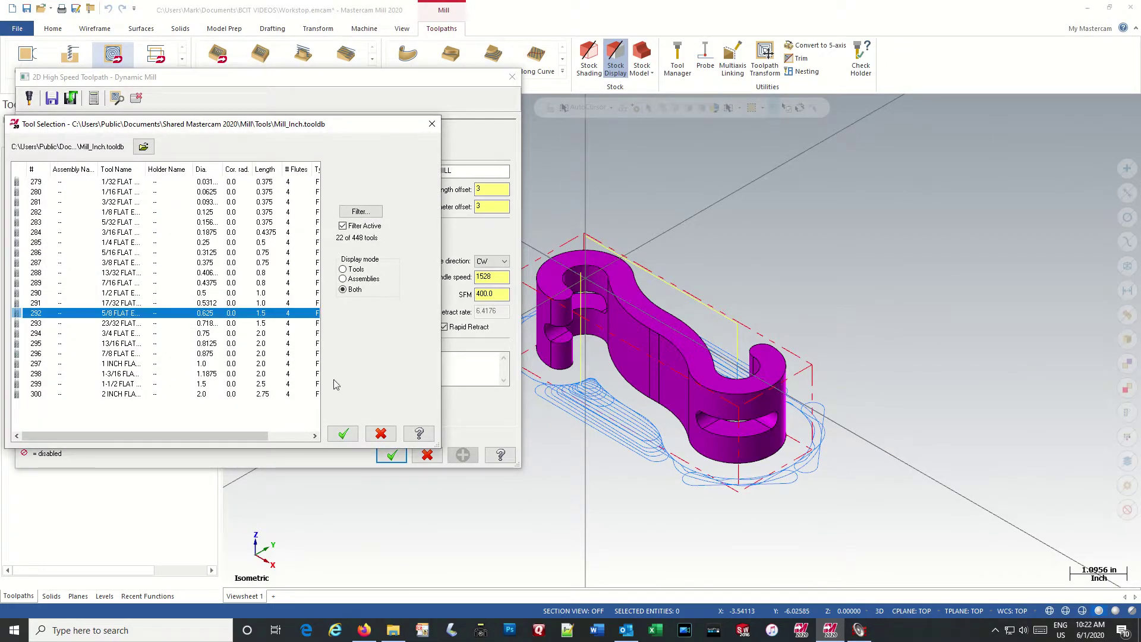
click(344, 434)
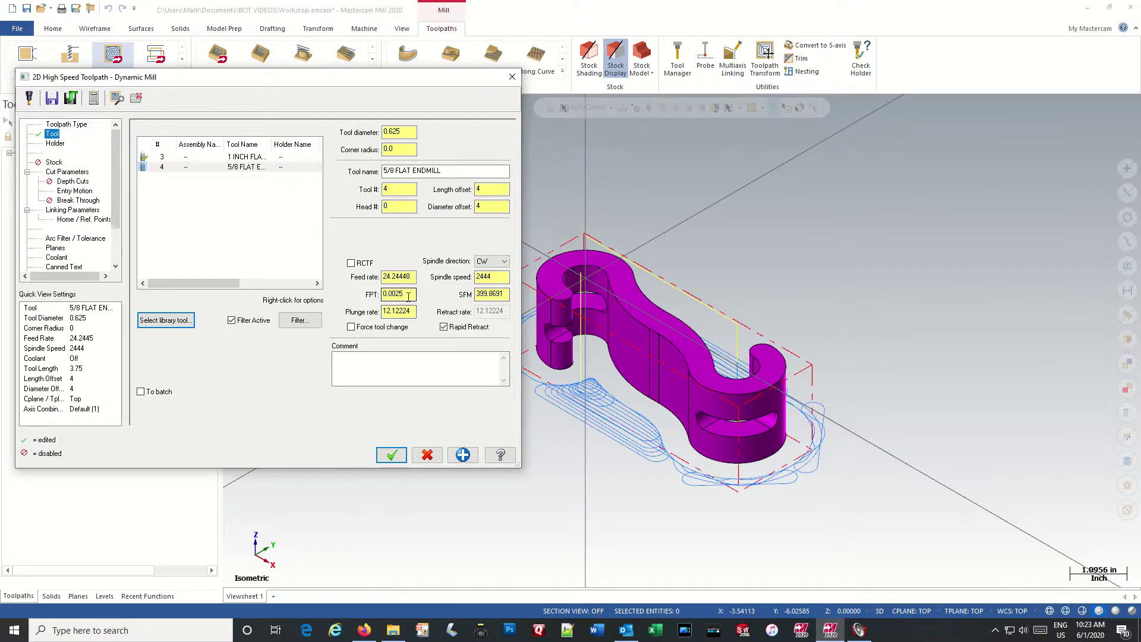
Step: Enable rest material computed from one other operation: operation 3, the 1-inch dynamic roughing
click(54, 163)
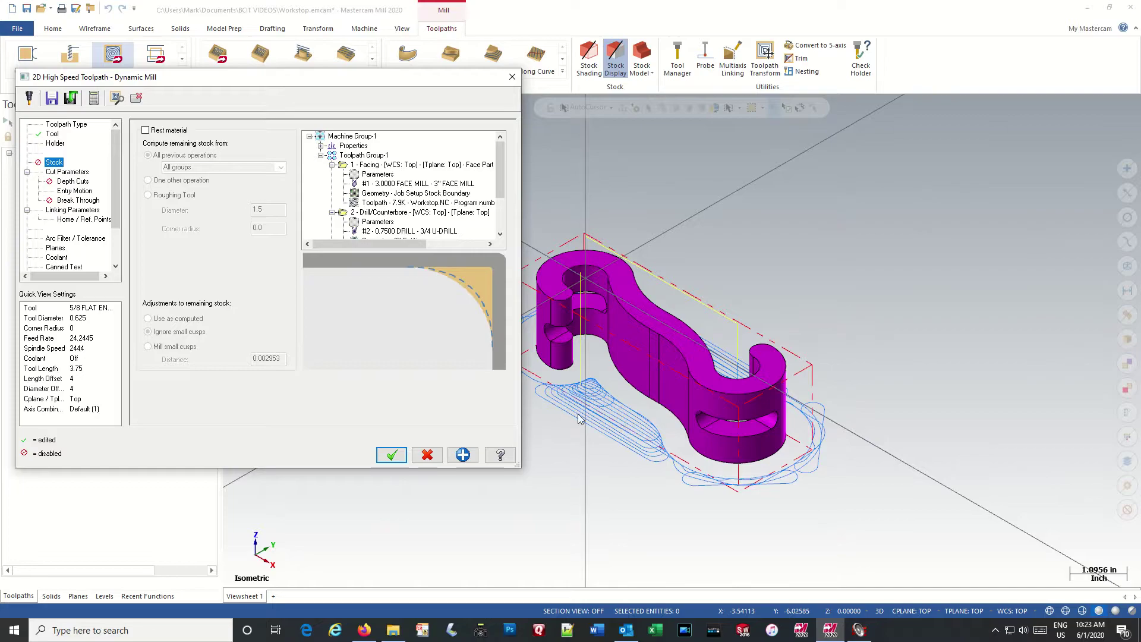
click(145, 131)
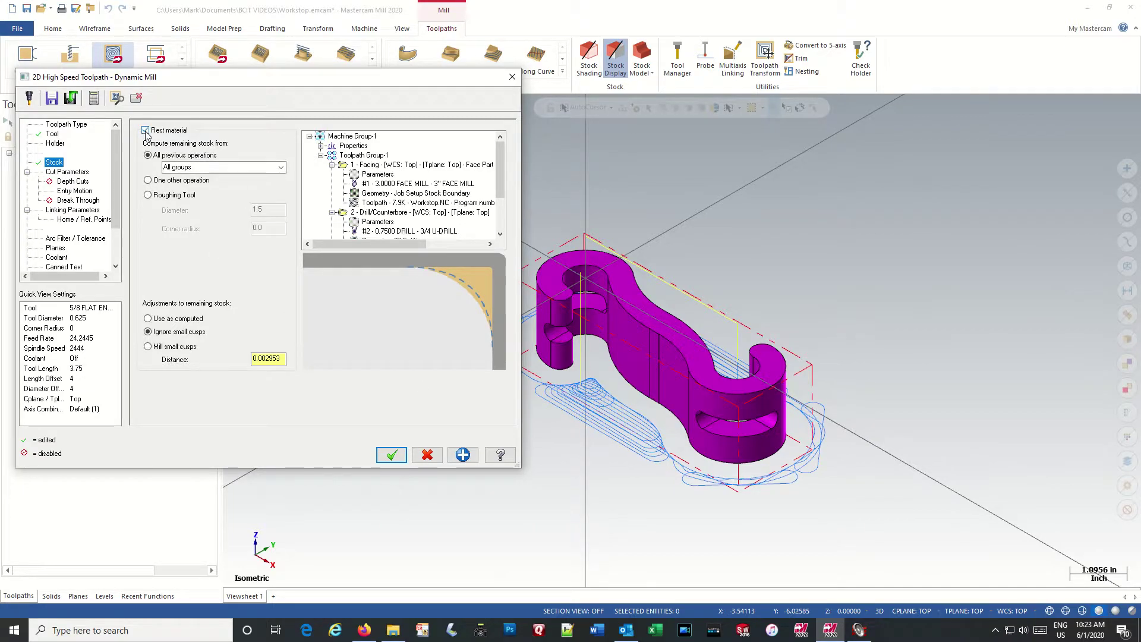
click(147, 181)
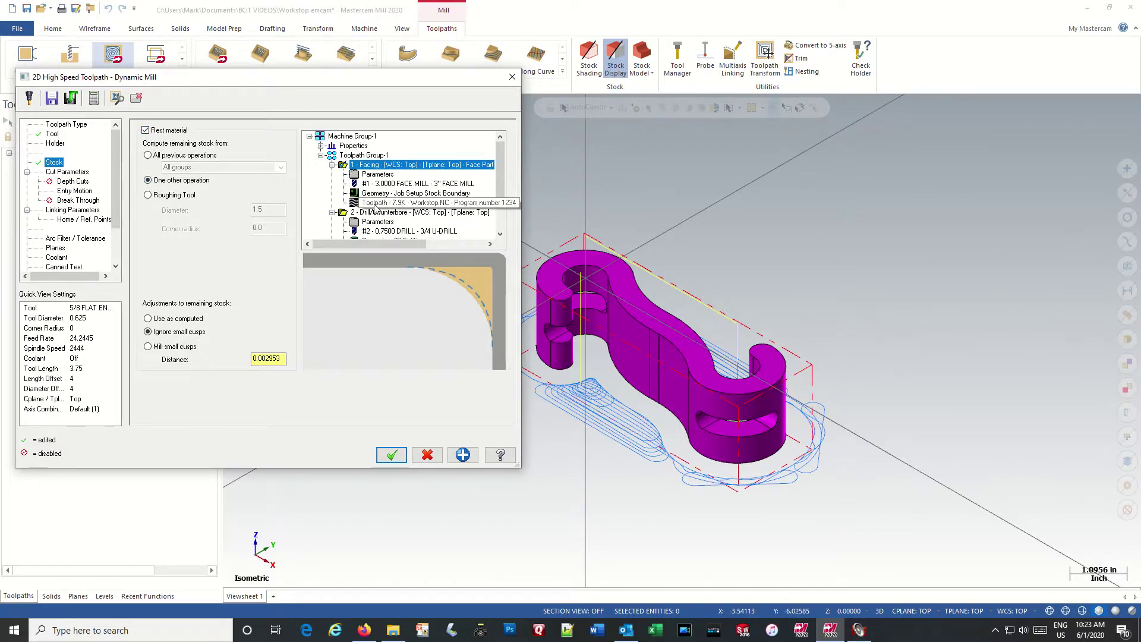
drag(501, 193, 502, 224)
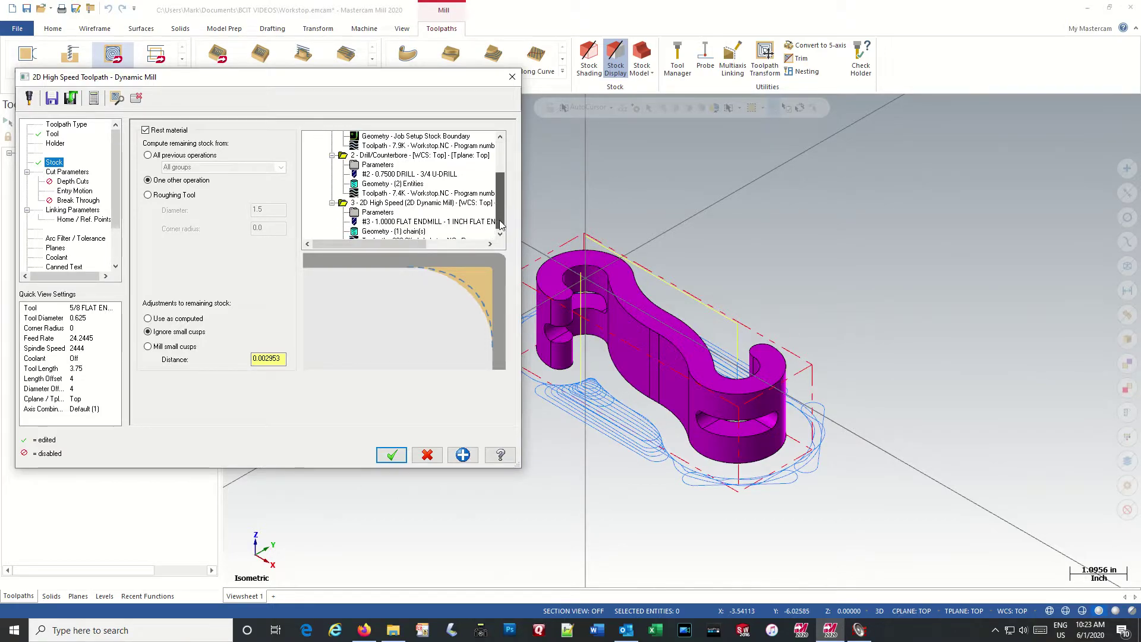
click(343, 205)
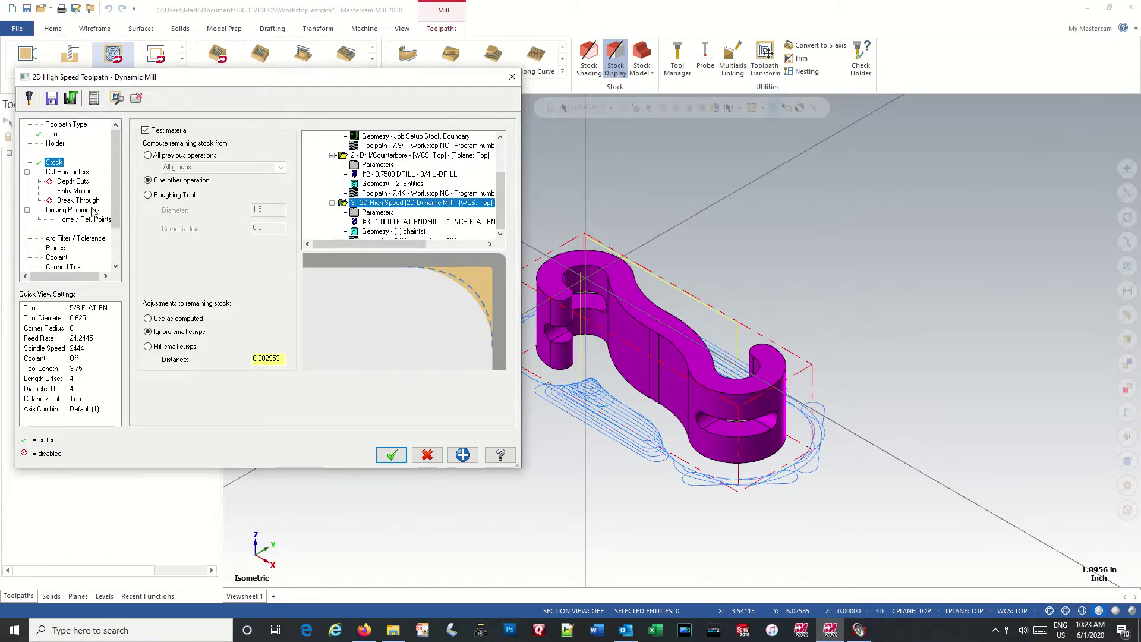
Step: Cut the rest-mill stepover from 50% to 10% of tool diameter (0.0625 in)
click(55, 173)
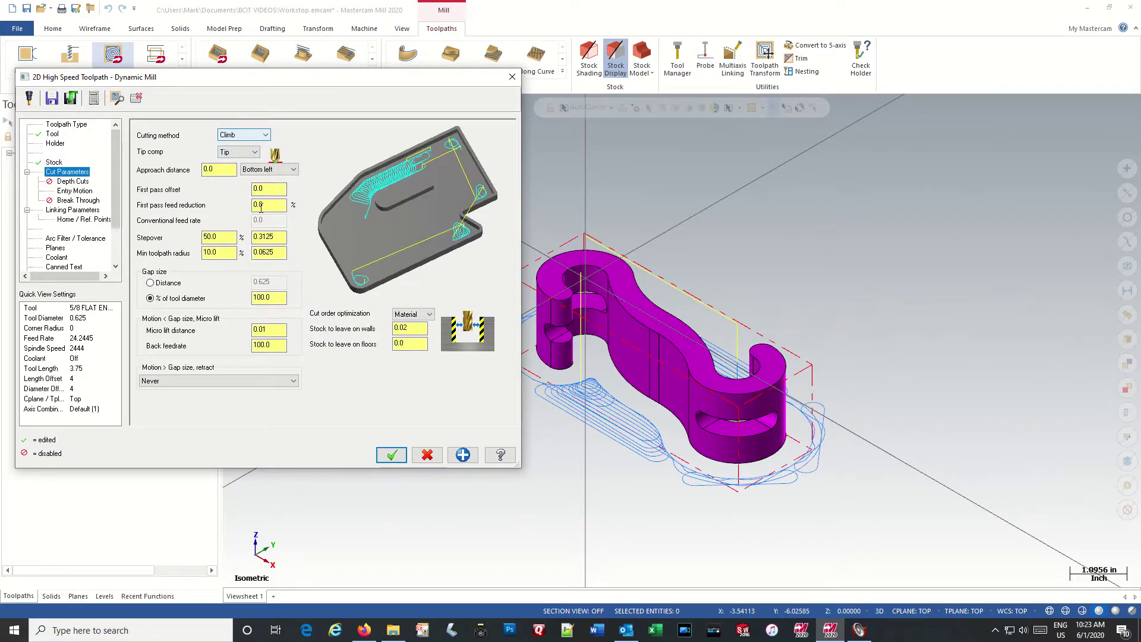
drag(231, 237, 190, 237)
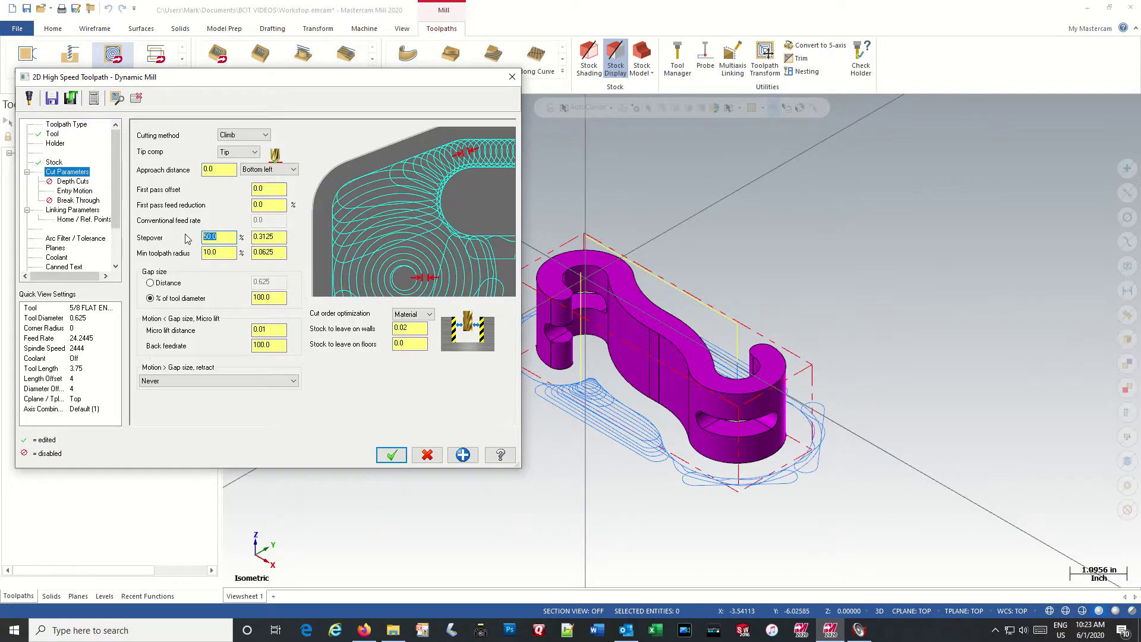
text(10)
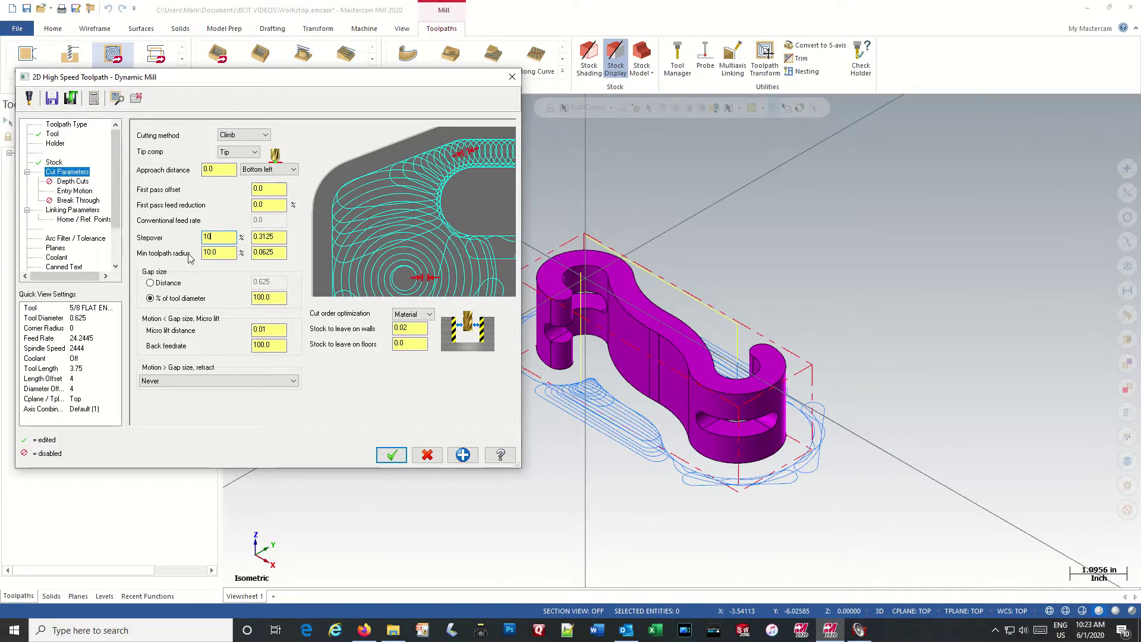
click(281, 238)
click(414, 328)
click(70, 182)
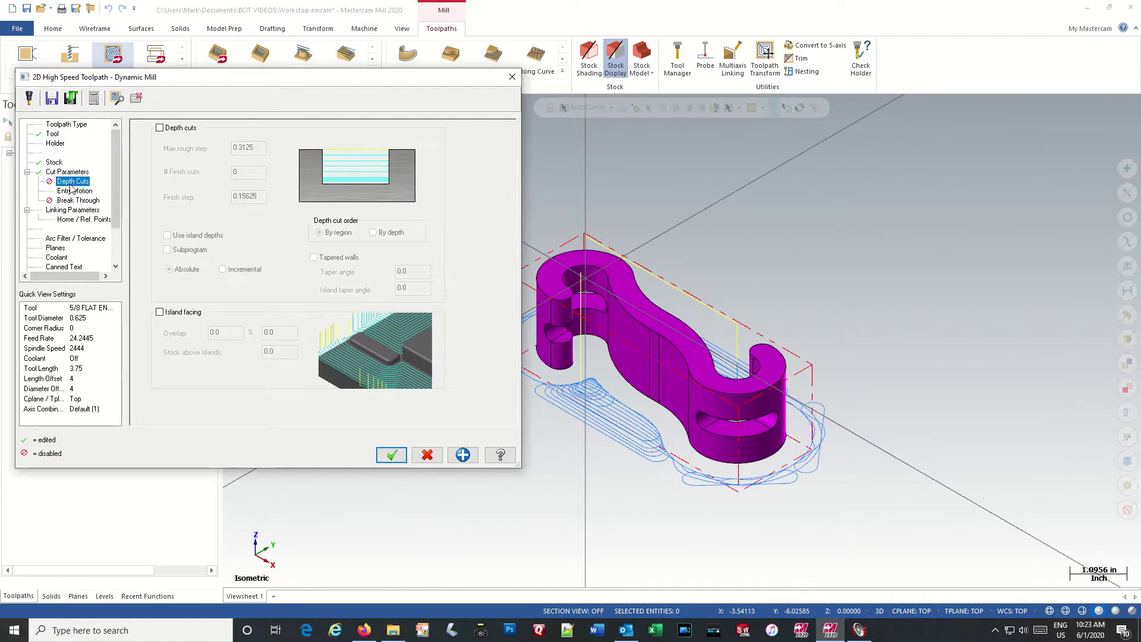
Step: Enable depth cuts with a max rough step of 1.625/2 (0.8125)
click(159, 128)
click(224, 148)
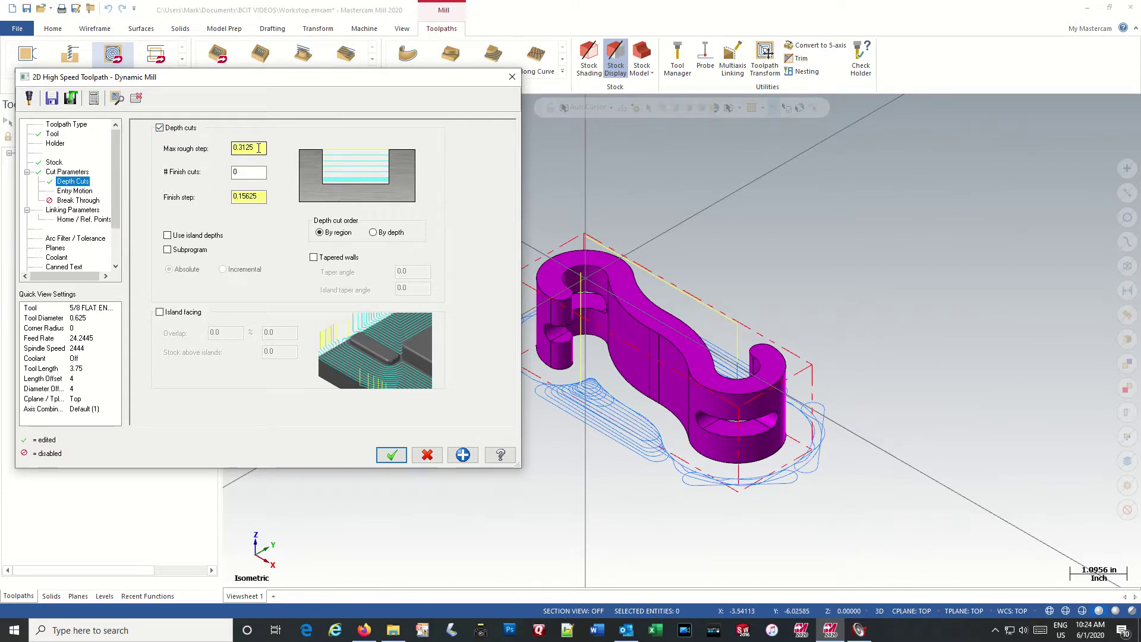
text(1.625/2)
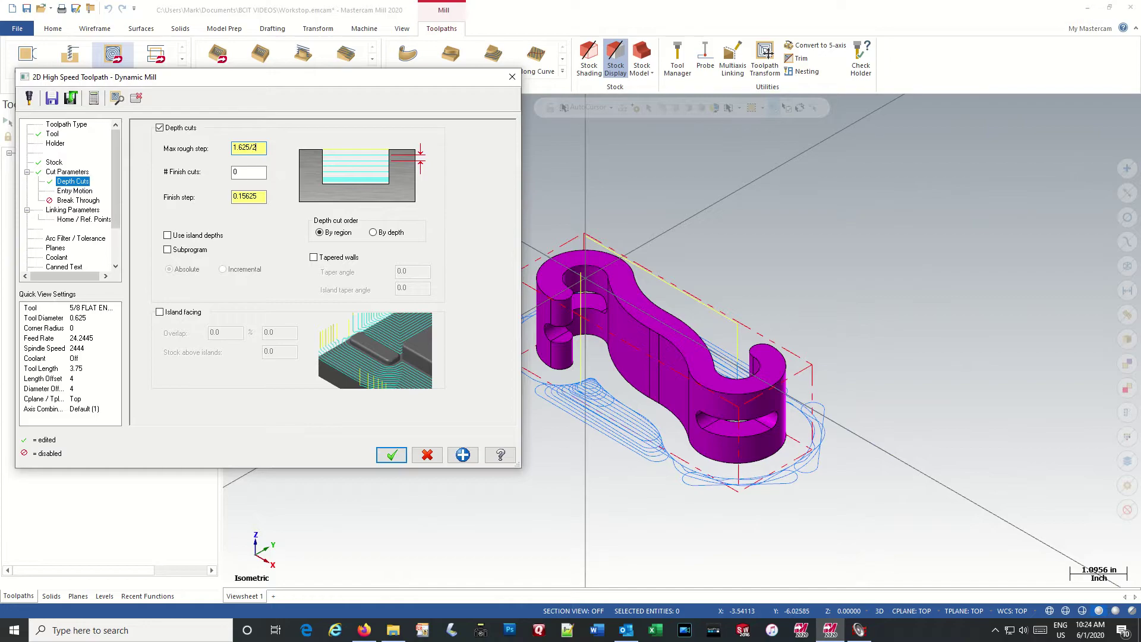
key(Return)
Step: Review entry motion and linking, set Flood coolant On, and accept the 5/8 endmill rest-mill operation
click(71, 192)
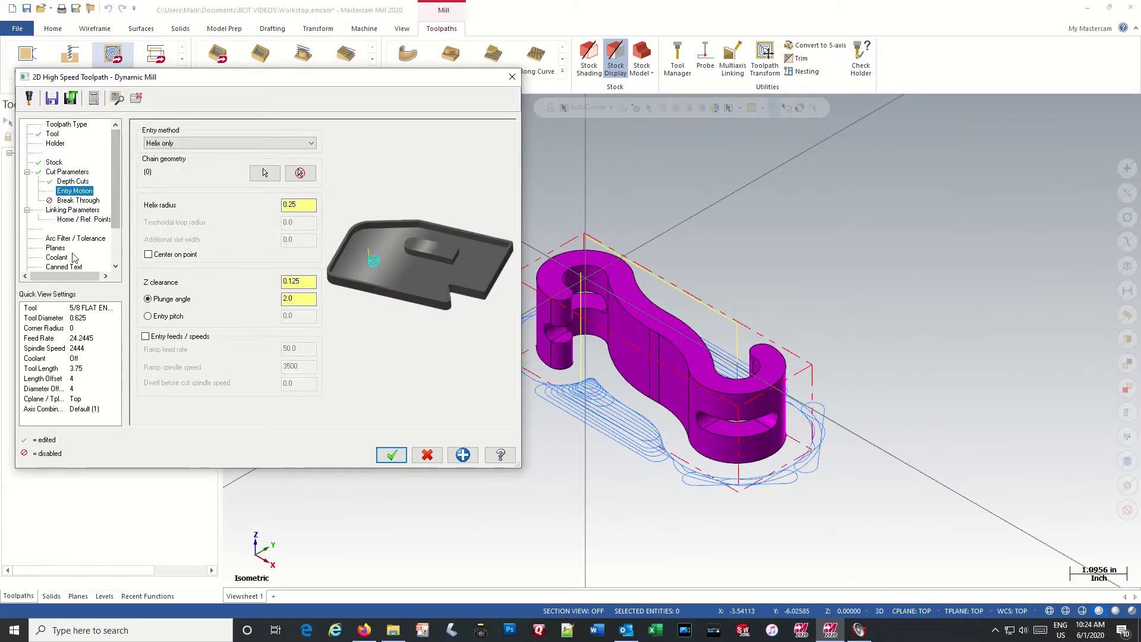
click(72, 210)
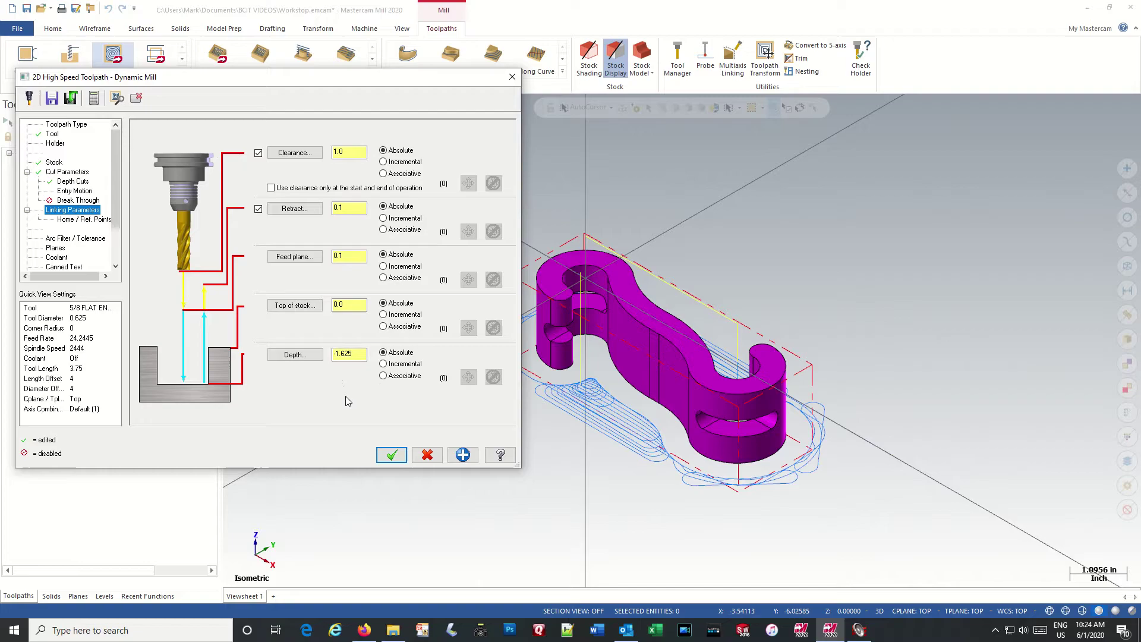
click(57, 257)
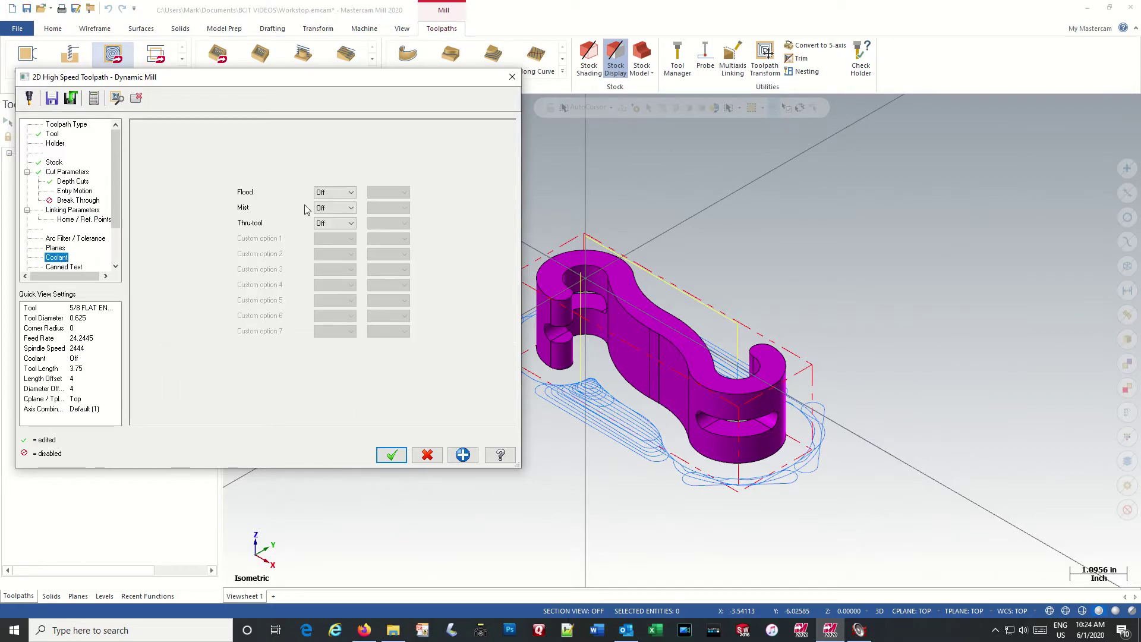
click(346, 192)
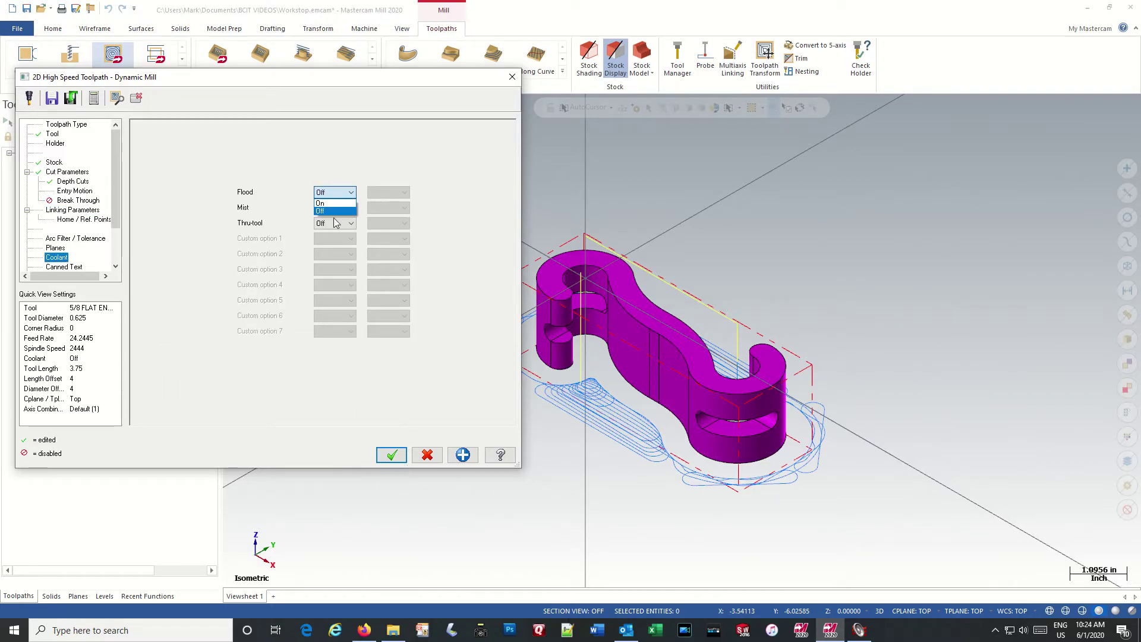
click(335, 211)
click(391, 456)
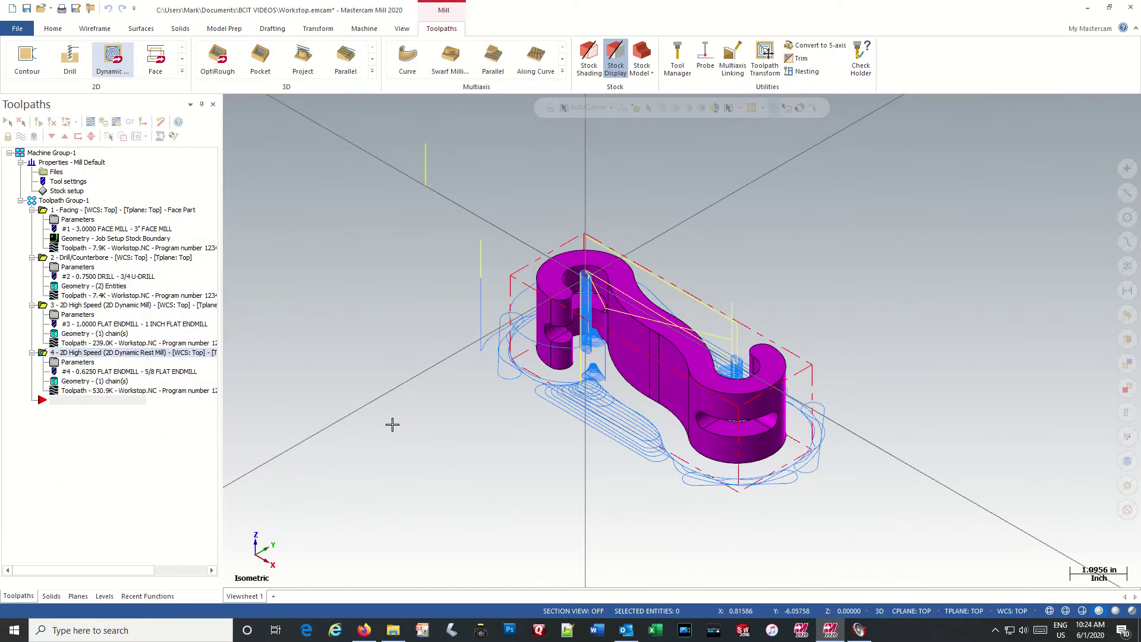
scroll(621, 357, up, 5)
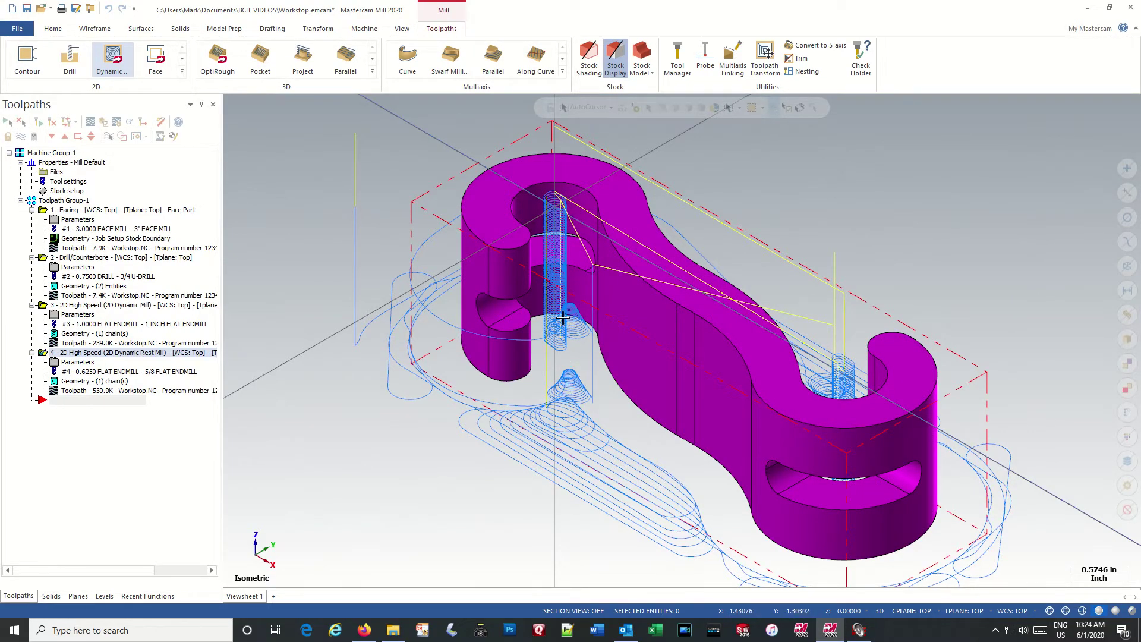
Step: Change operation 4's Min toolpath radius to 5% and accept the parameters
click(56, 362)
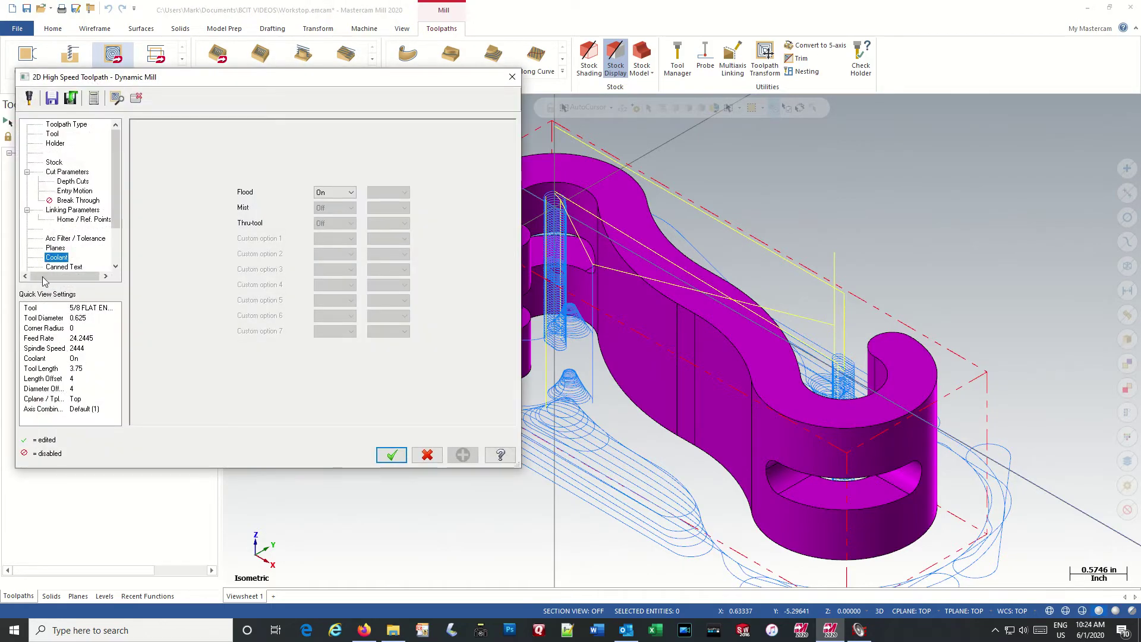
click(68, 172)
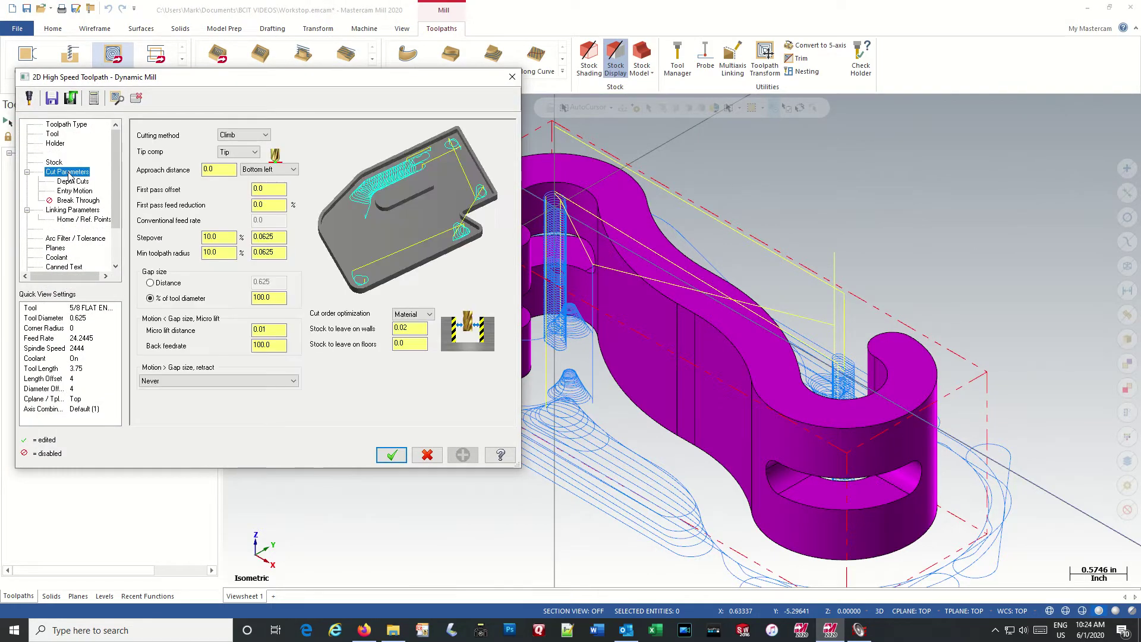
double_click(204, 255)
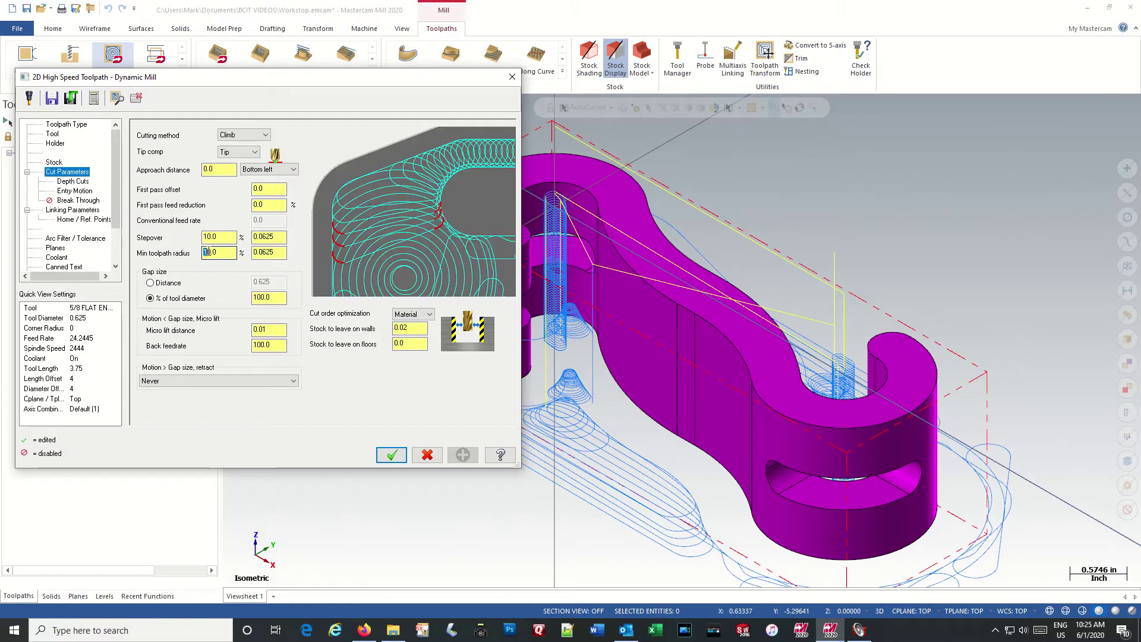
text(5.)
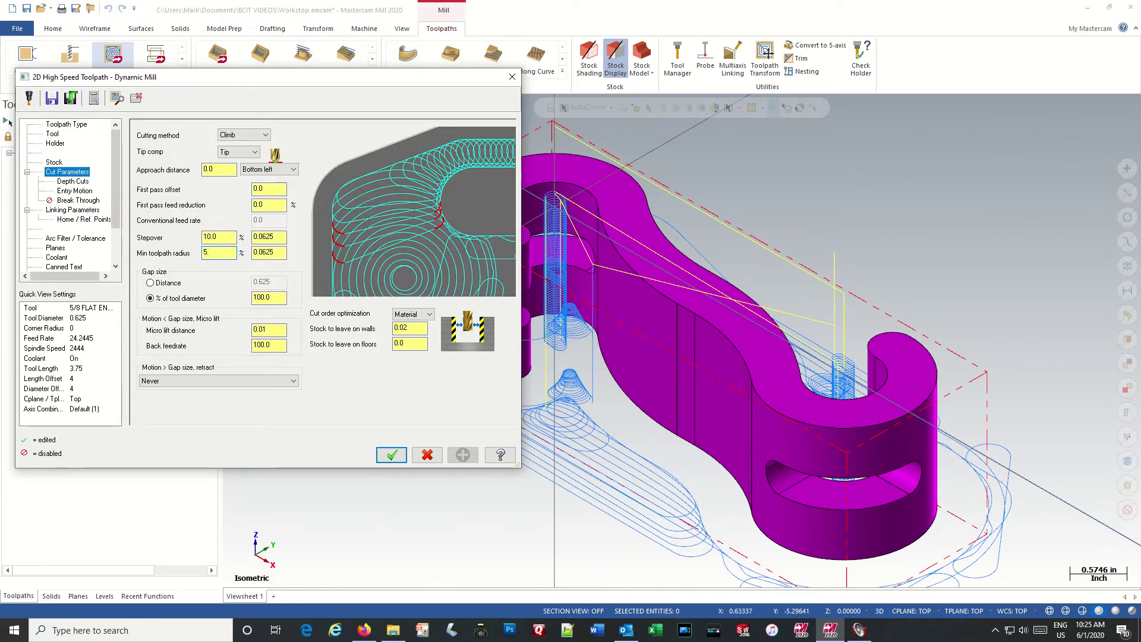
click(391, 456)
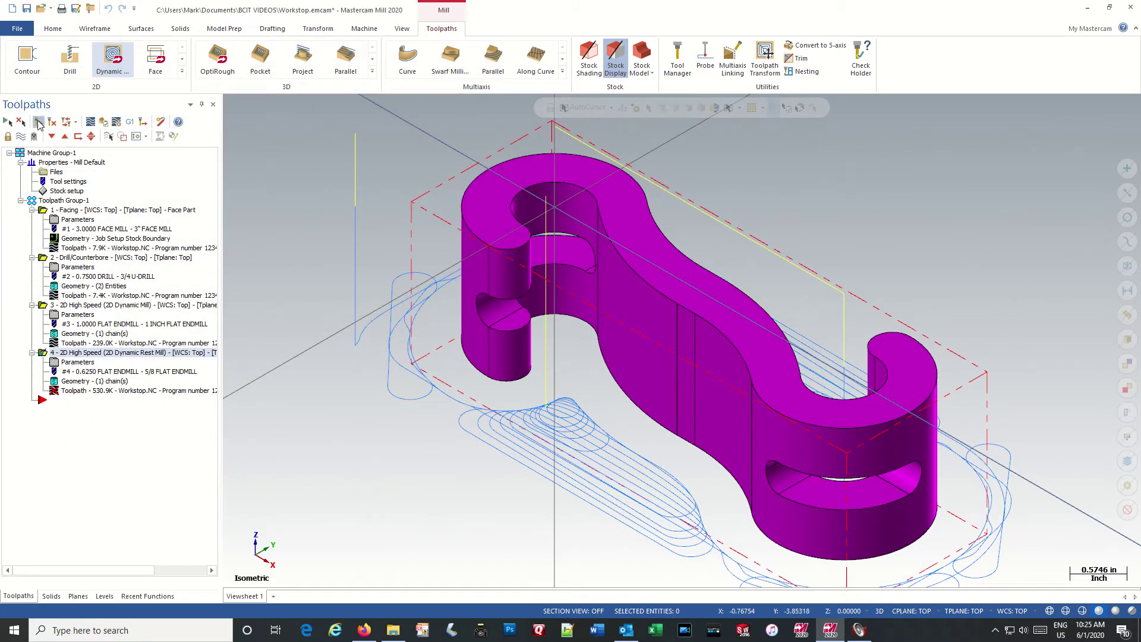
Step: Regenerate the dirty rest-mill toolpath, inspect it, and select all four operations
click(38, 123)
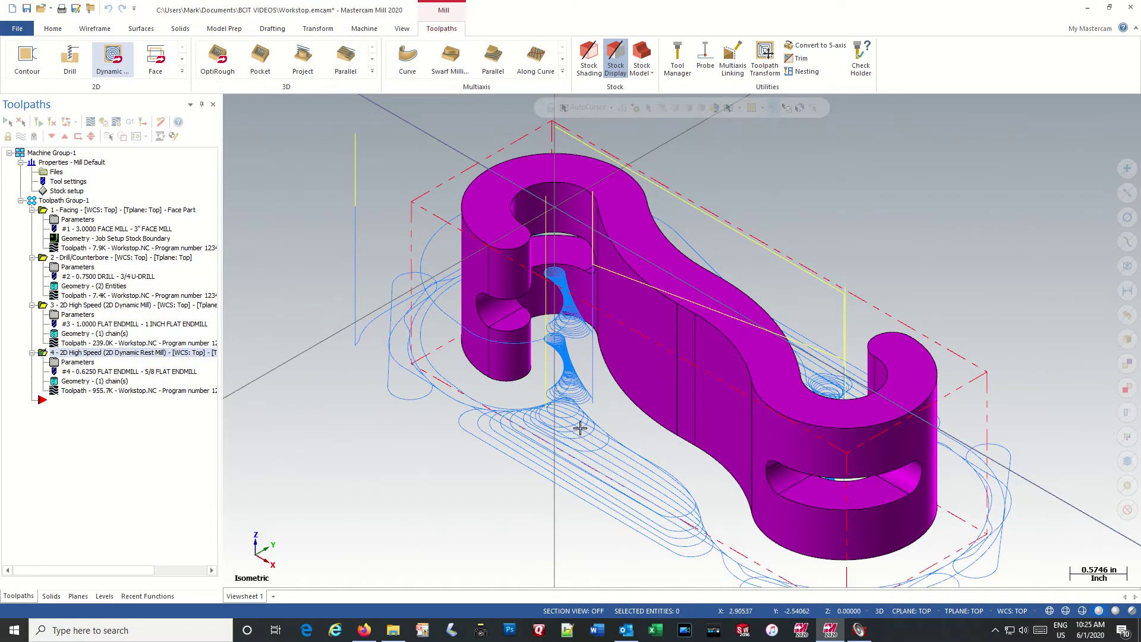
middle_drag(580, 428, 543, 428)
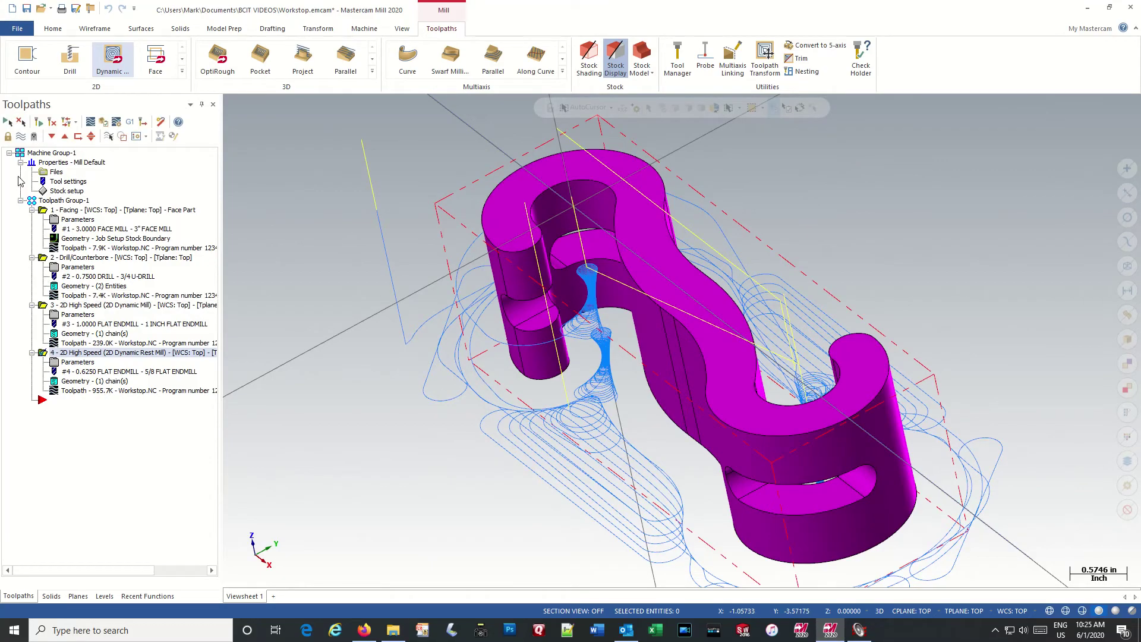
click(8, 122)
Step: Simulate all four operations at increased speed through 13792 moves, then close the Simulator
click(95, 126)
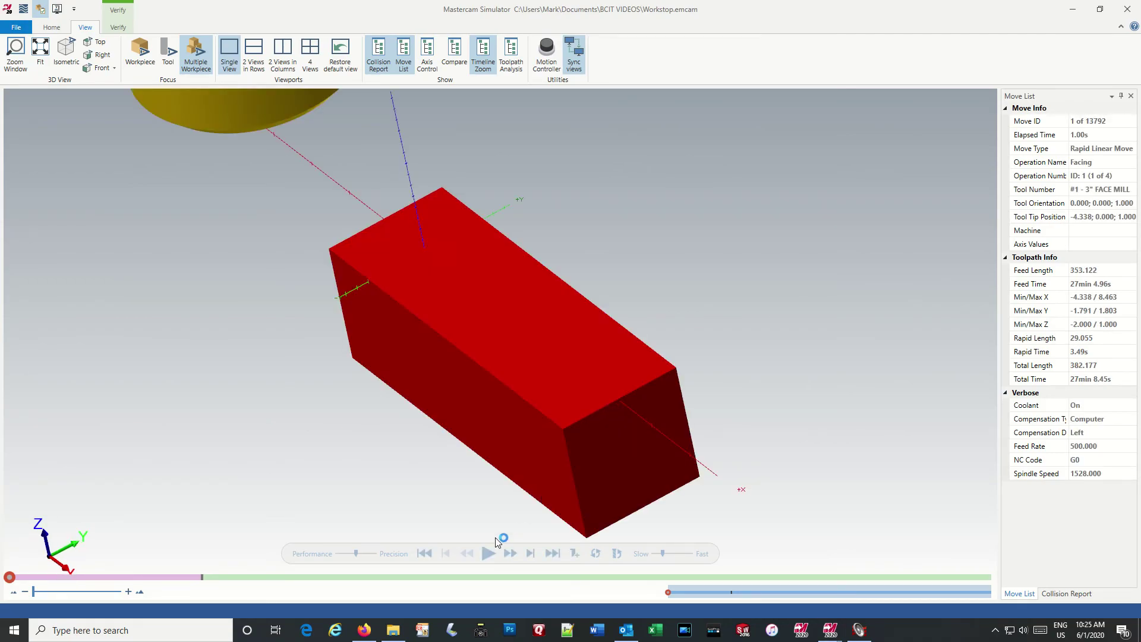
click(486, 555)
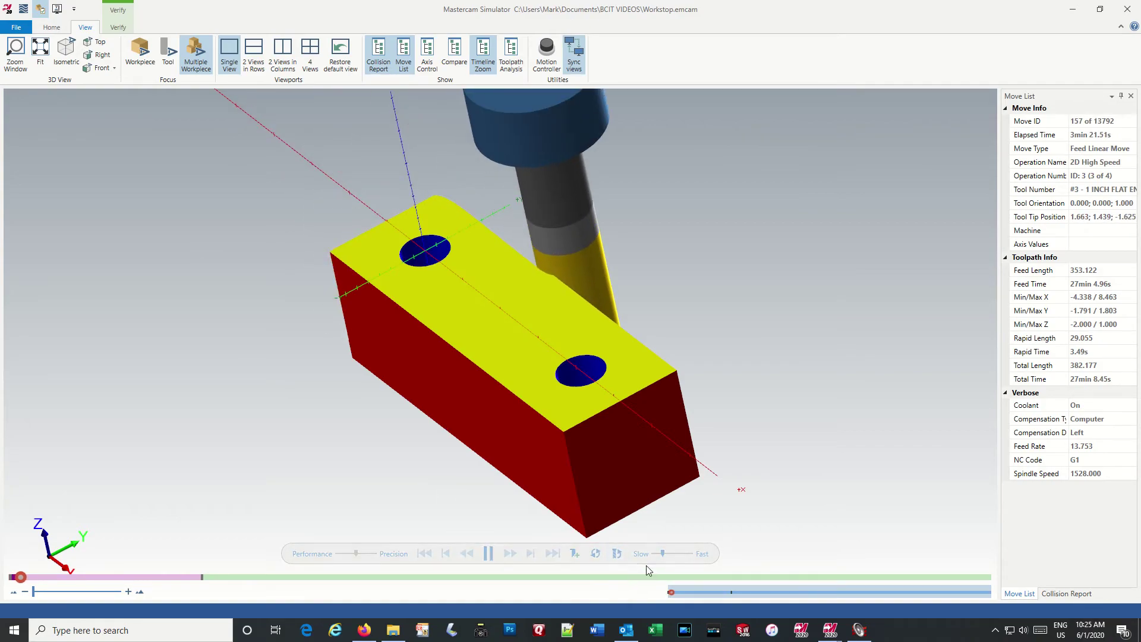
click(670, 555)
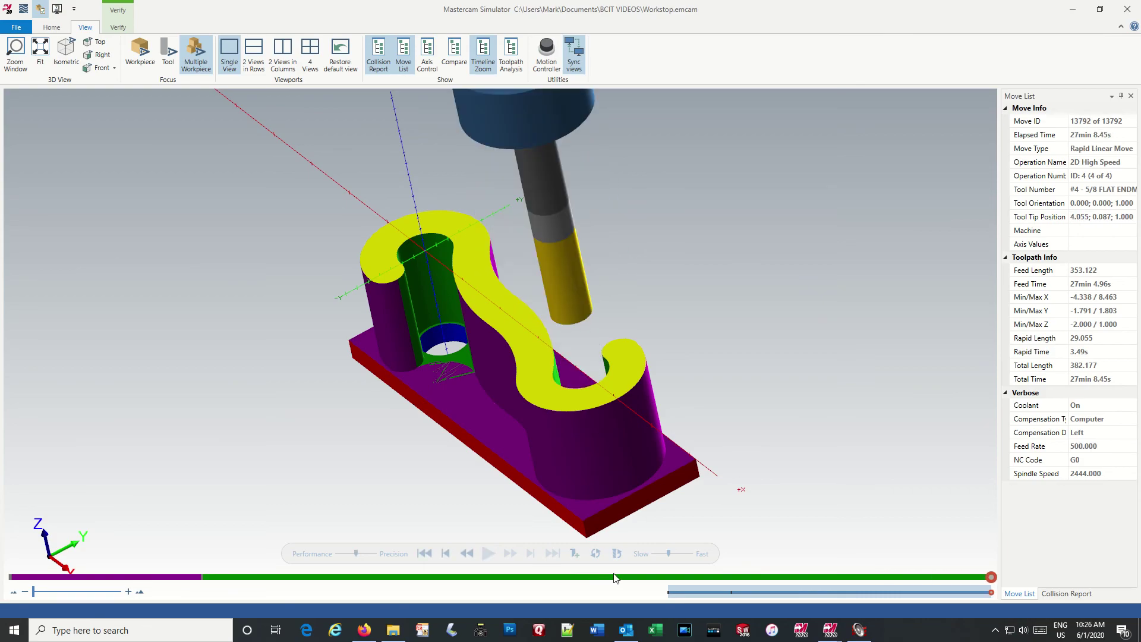
click(1128, 9)
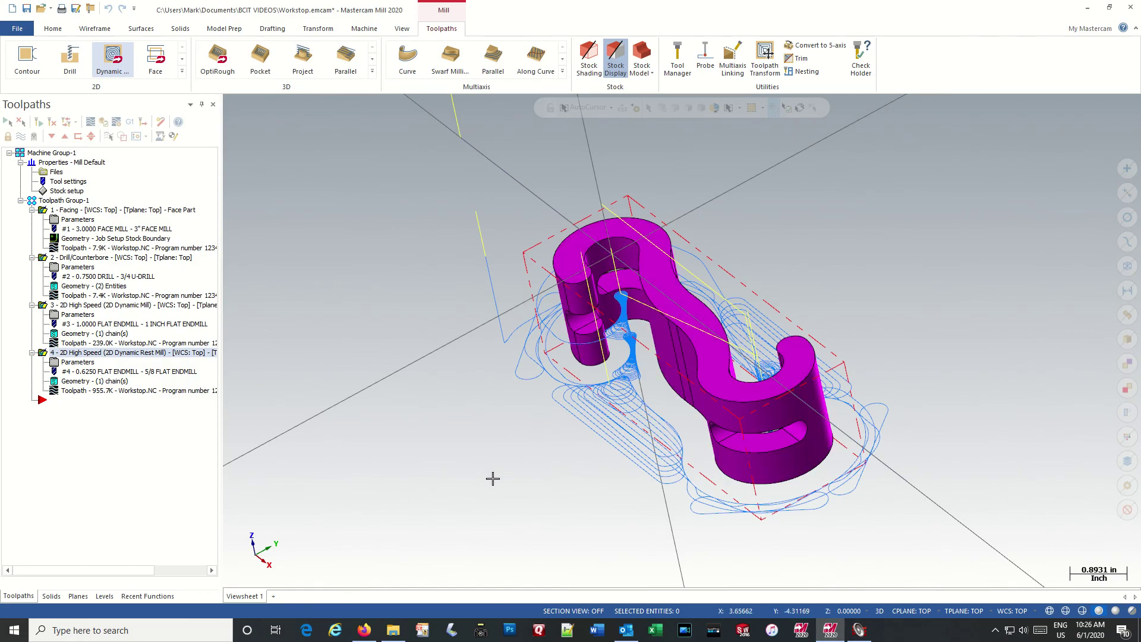